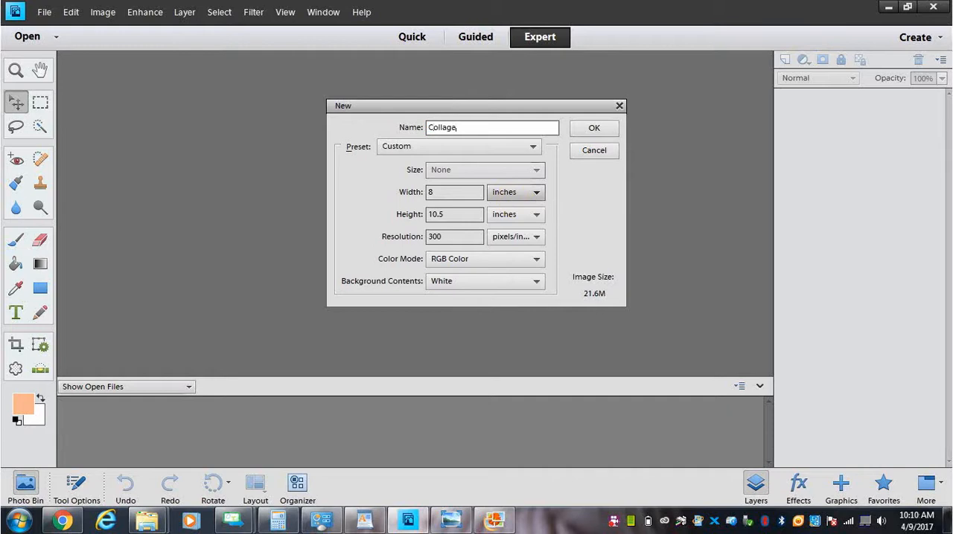
Step: Create the new document Collage at 8 by 10.5 inches, 300 pixels per inch, RGB Color, with a white background
click(434, 192)
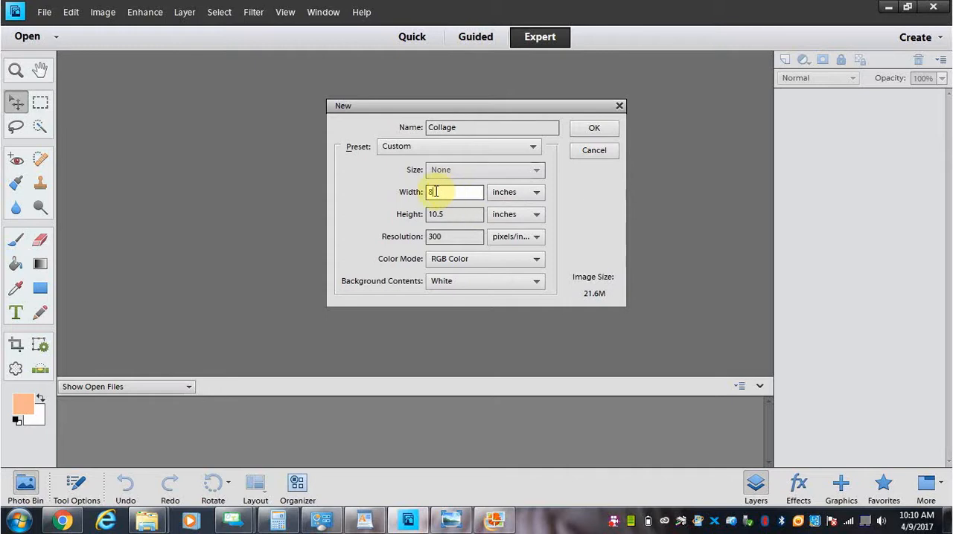
double_click(431, 192)
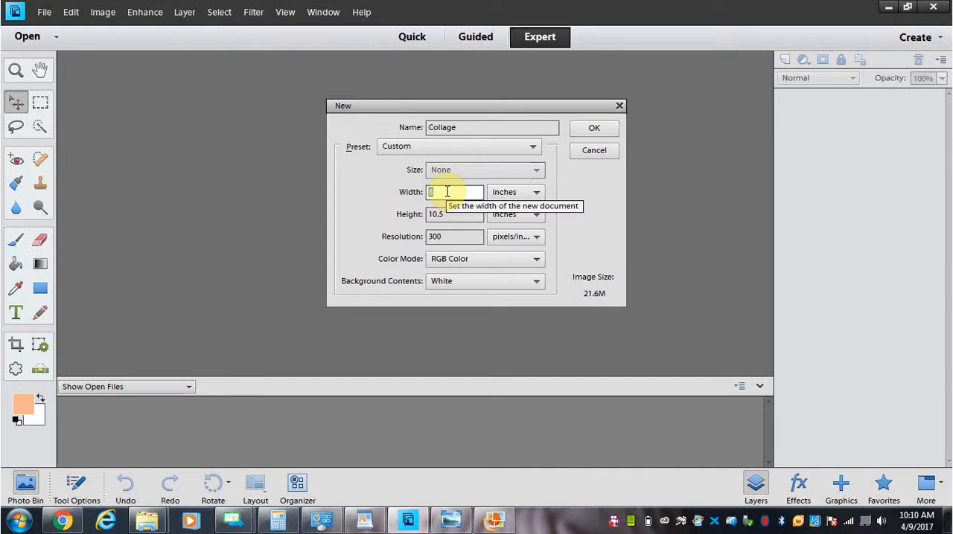
click(448, 192)
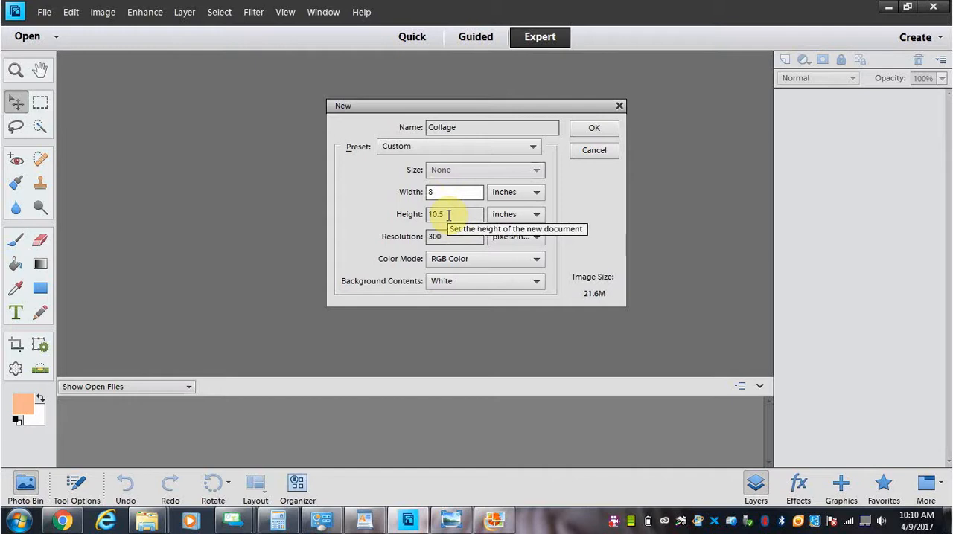
click(449, 215)
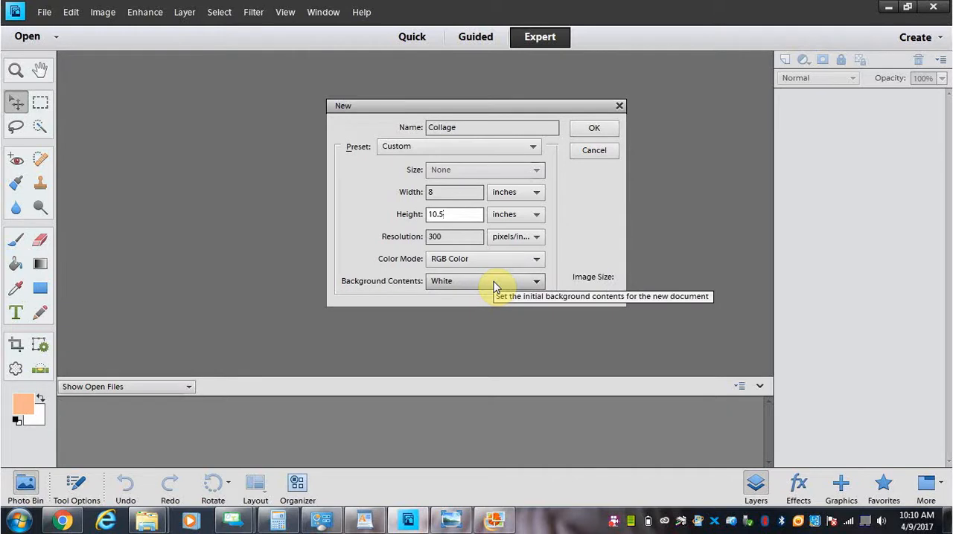
click(594, 129)
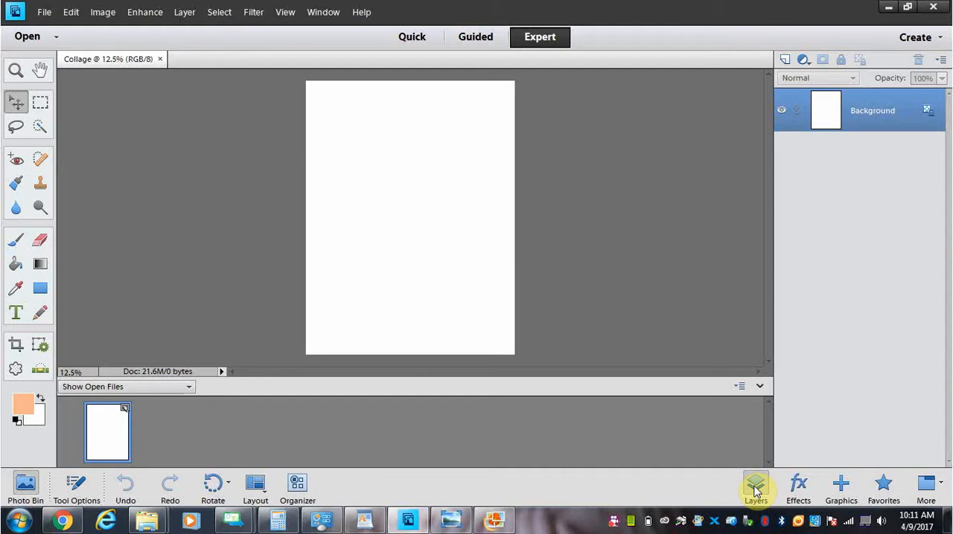
Step: Fill the page with the Blue Leaf background from the Summer season graphics and check it in the layer list
click(843, 488)
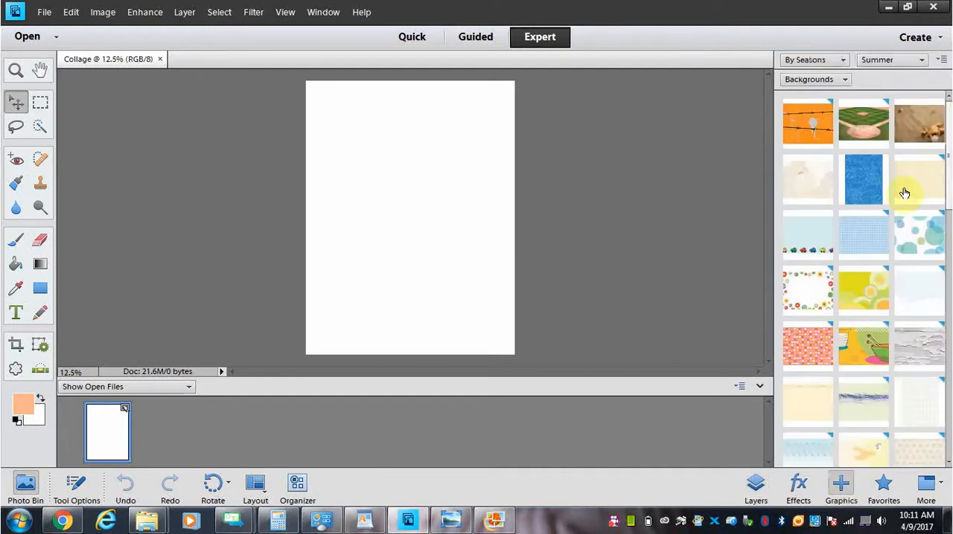
click(846, 82)
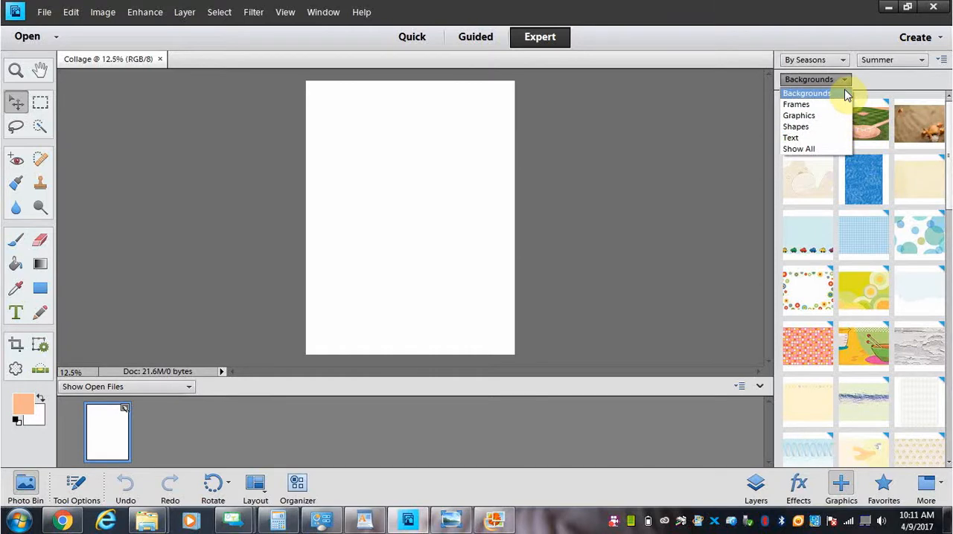
click(828, 92)
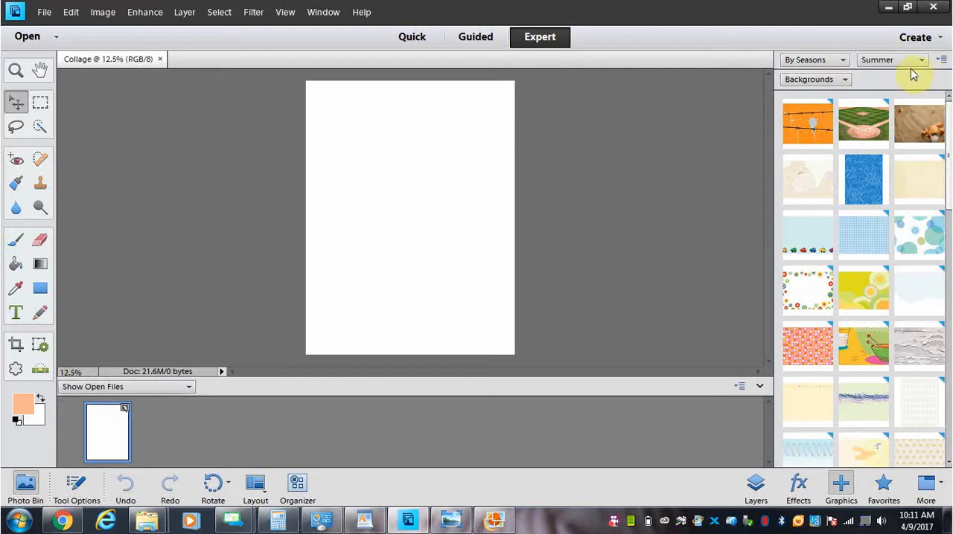
click(844, 61)
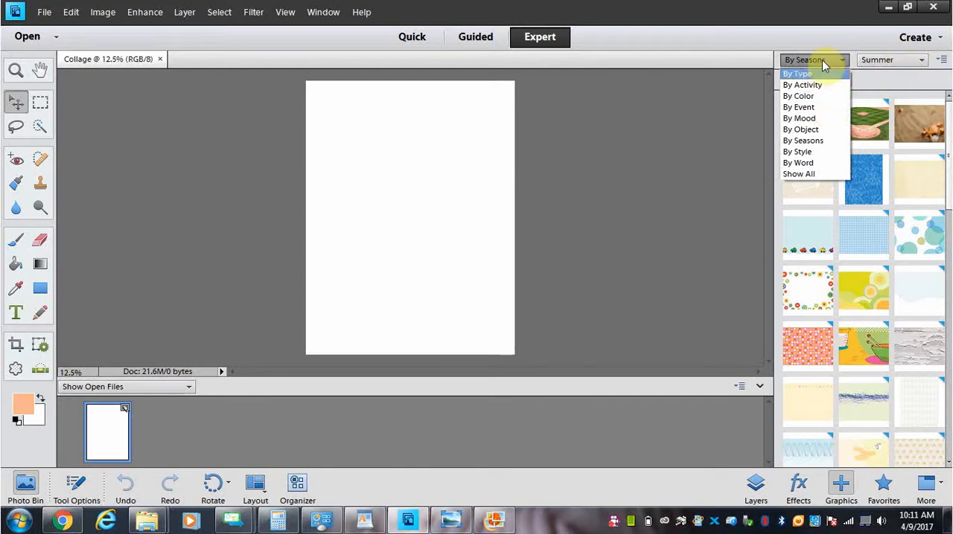
click(884, 65)
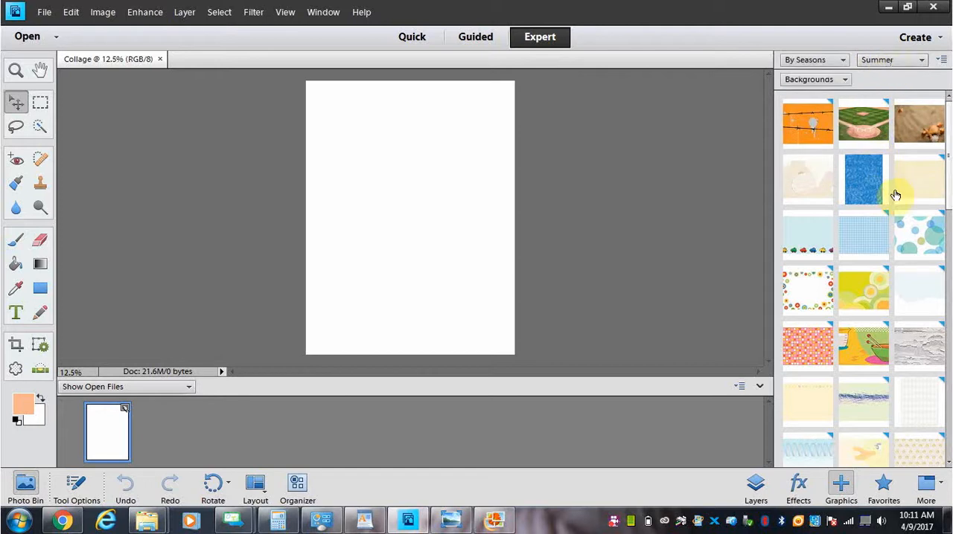
click(867, 185)
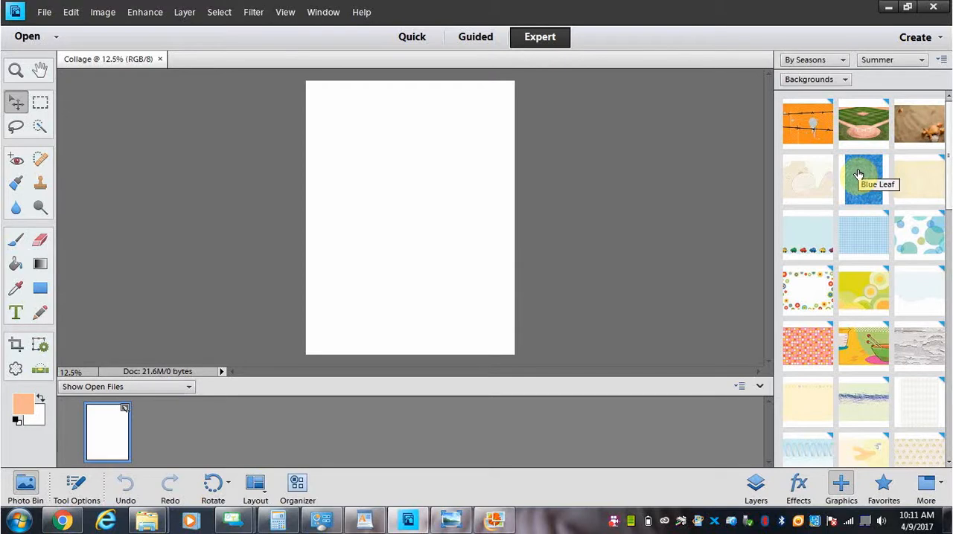
drag(858, 174, 400, 203)
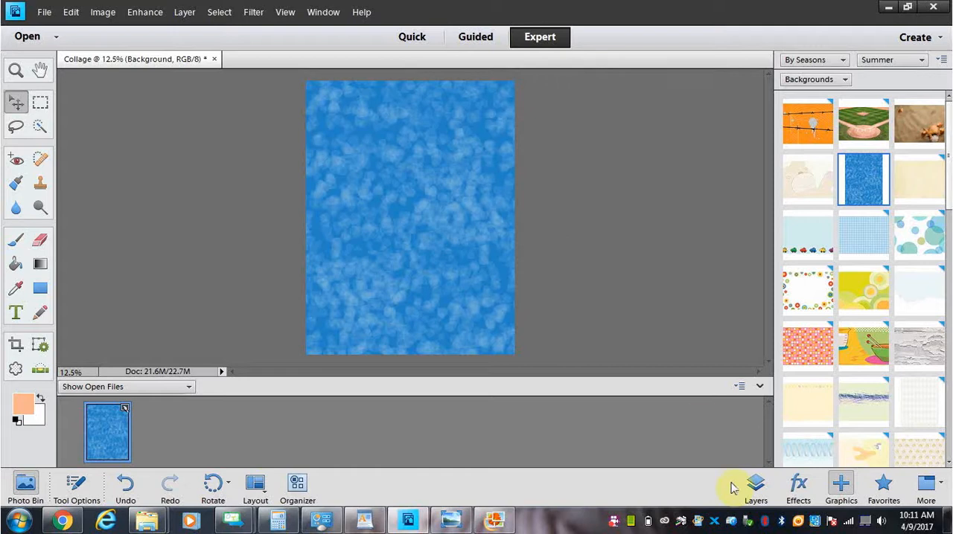
click(756, 485)
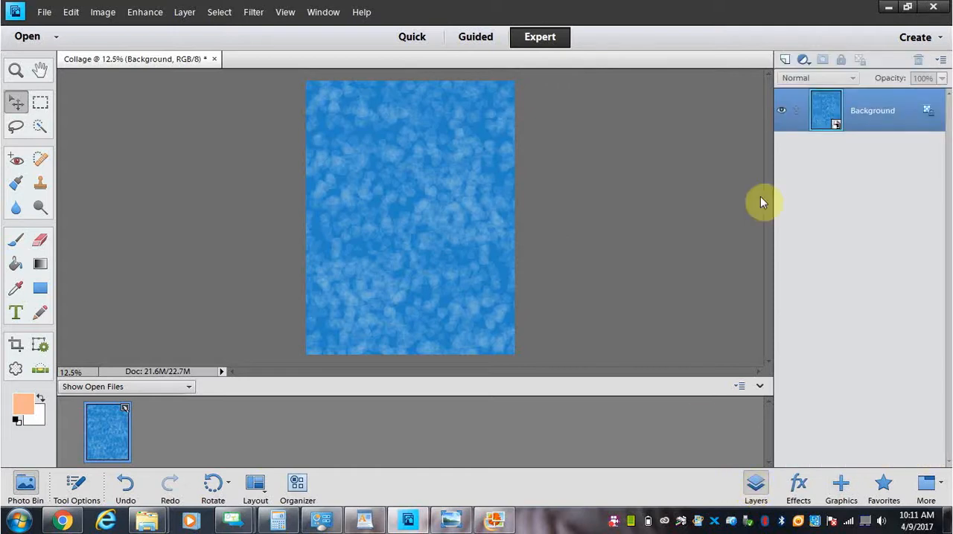
click(867, 127)
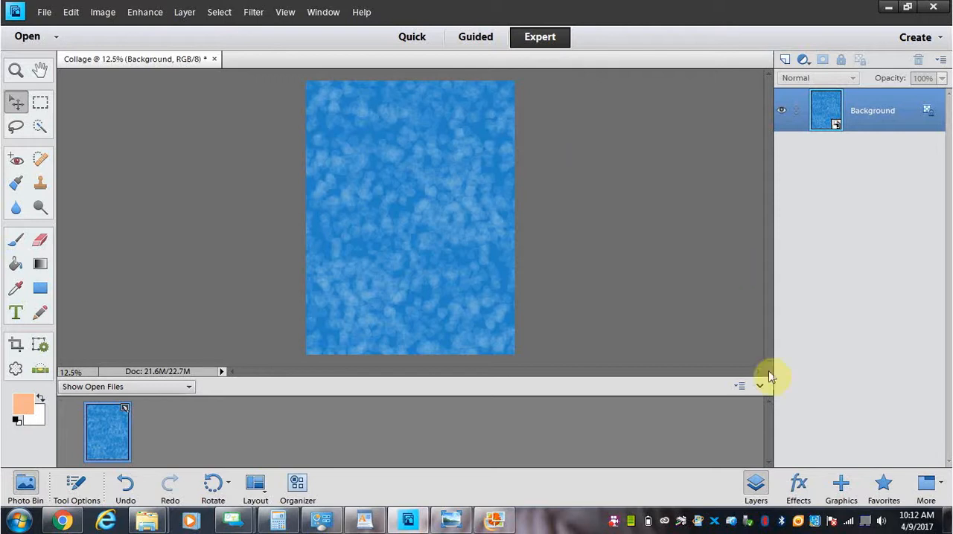
Step: Browse the frame graphics by type and place a Vintage Photo 02 frame on the upper-left part of the page
click(841, 485)
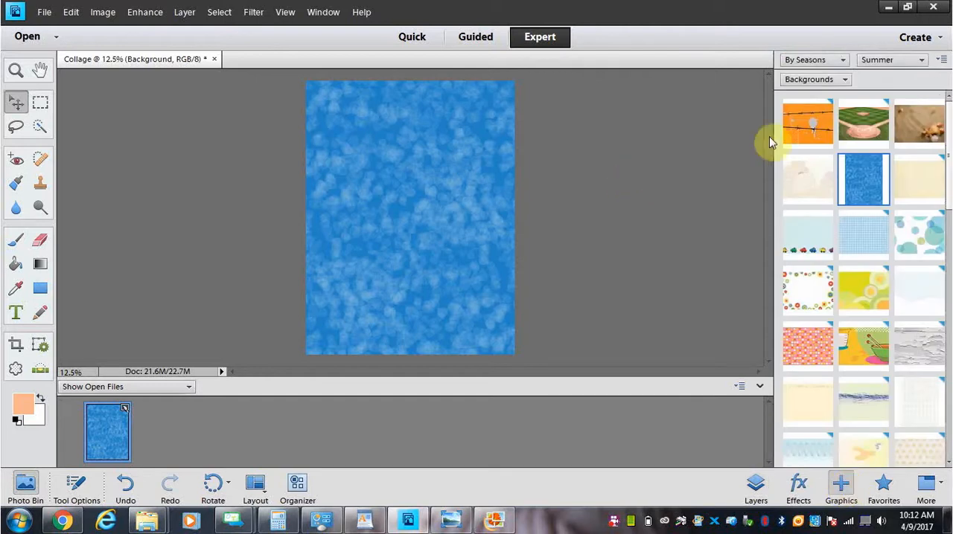
click(846, 81)
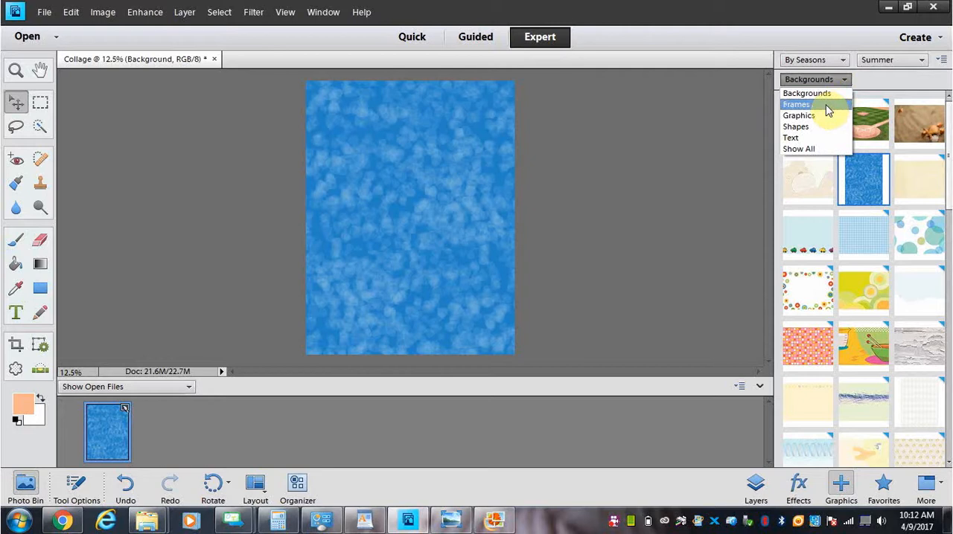
click(826, 105)
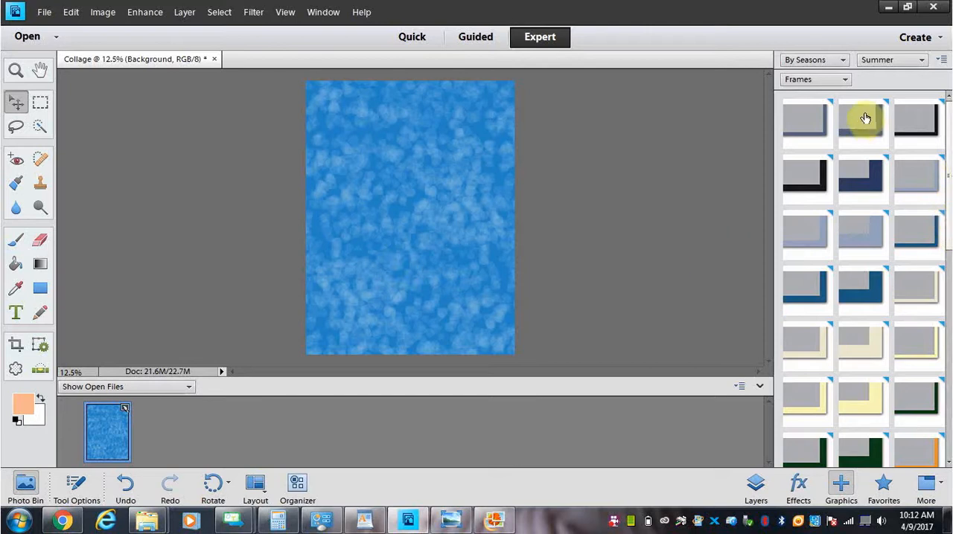
drag(947, 155, 949, 247)
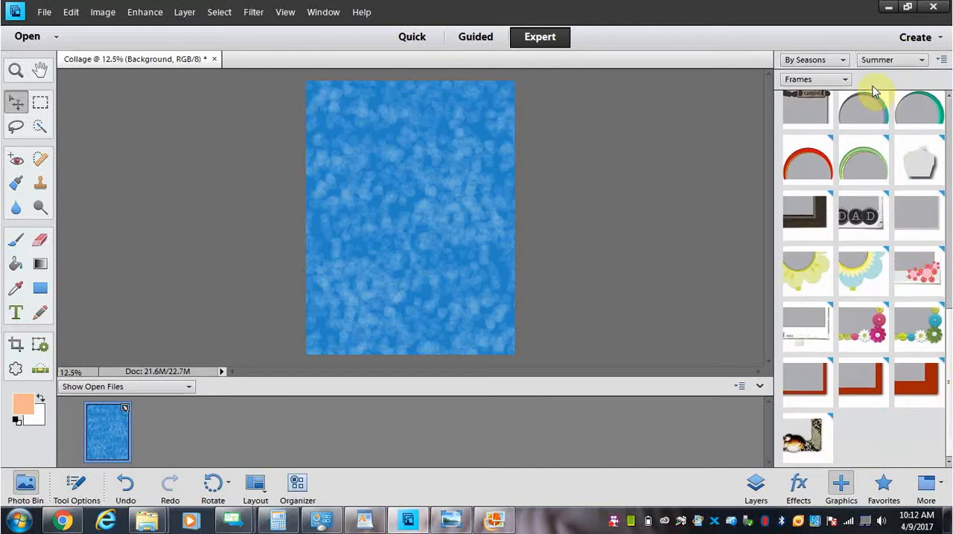
click(844, 59)
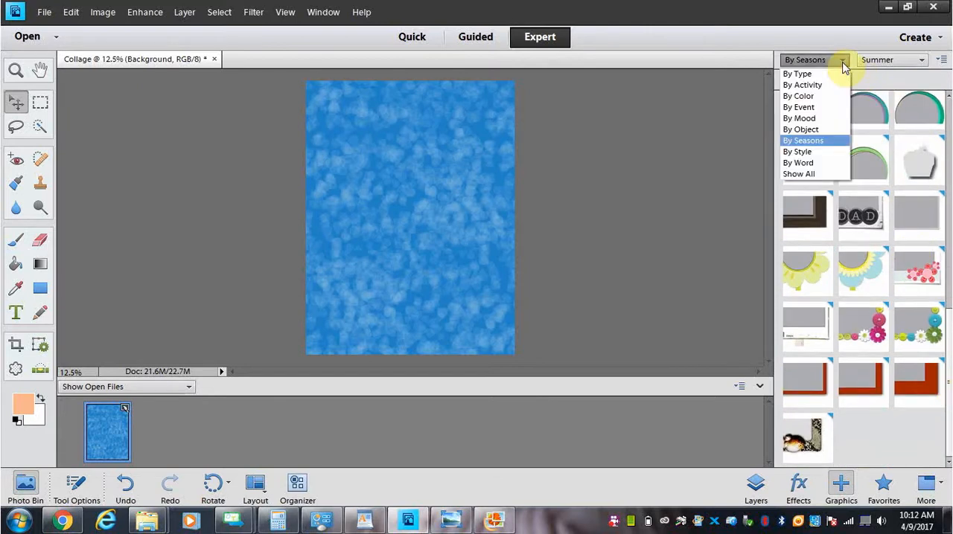
click(834, 74)
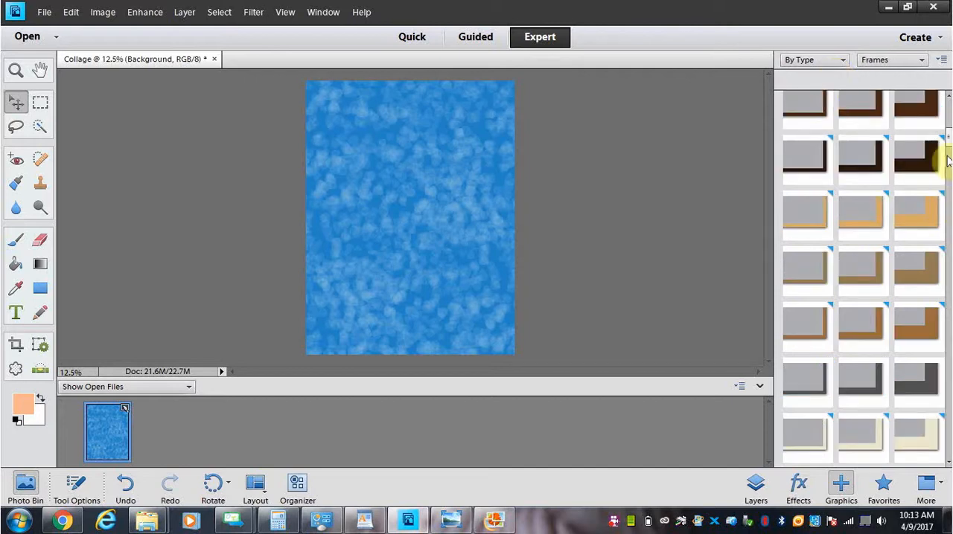
drag(947, 145, 945, 445)
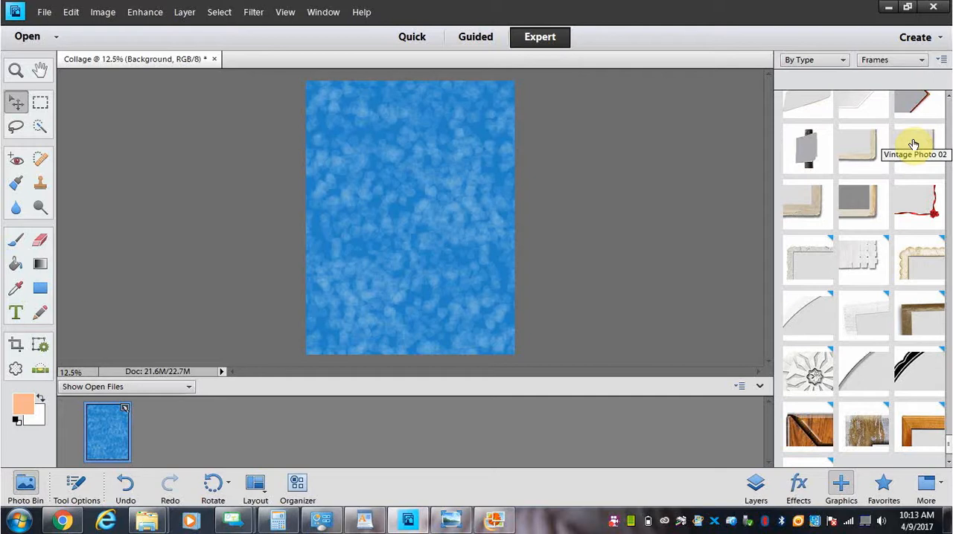
drag(913, 145, 350, 181)
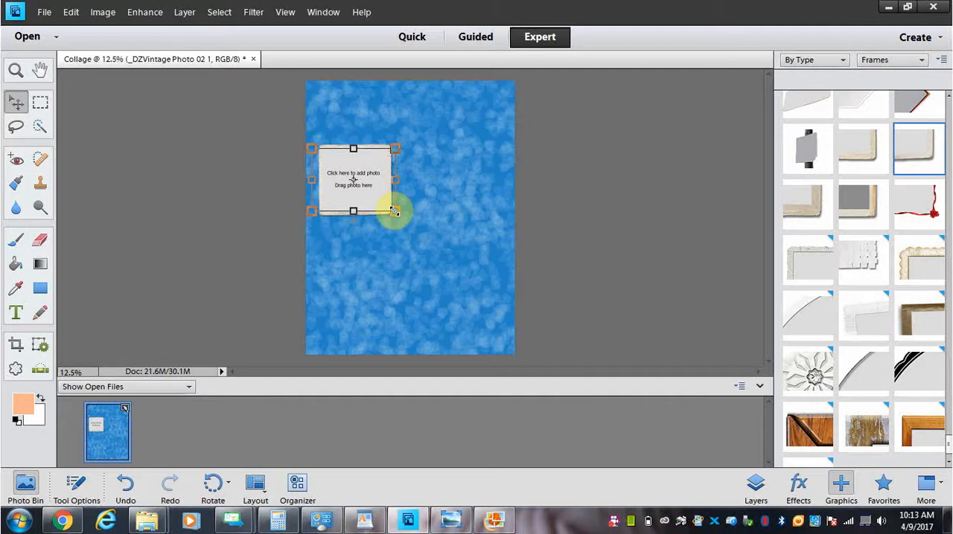
click(370, 183)
click(915, 417)
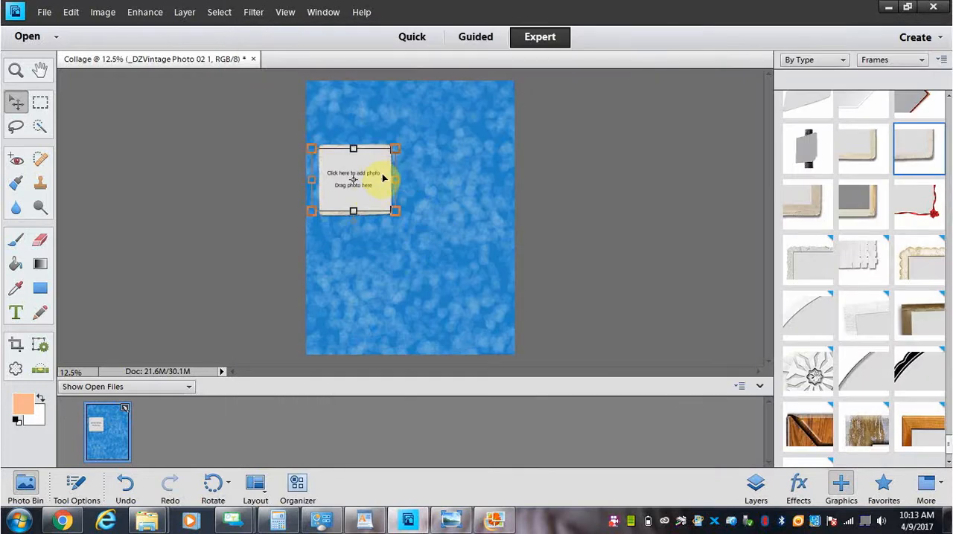
Step: Duplicate the Vintage Photo 02 frame layer under its default name and move the copy to the page's lower-right corner
click(757, 486)
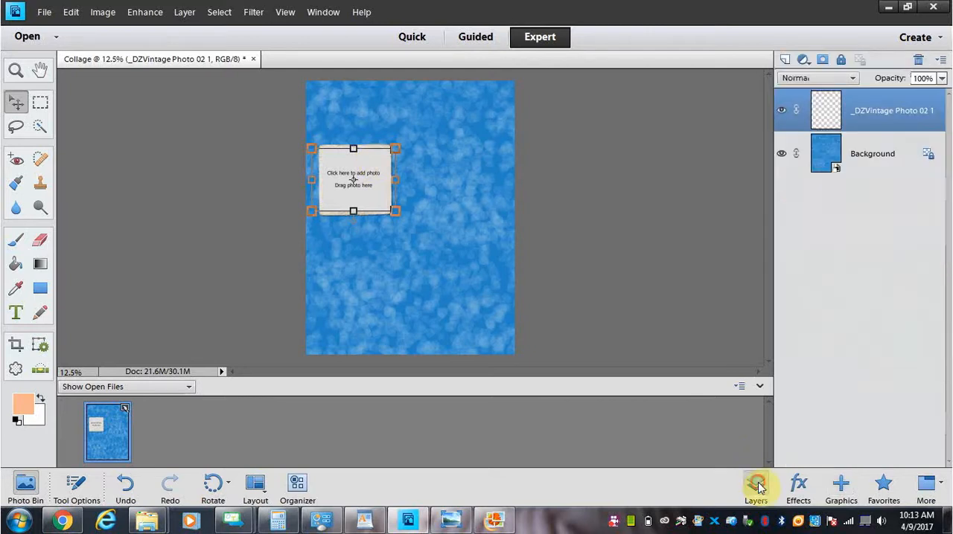
right_click(794, 128)
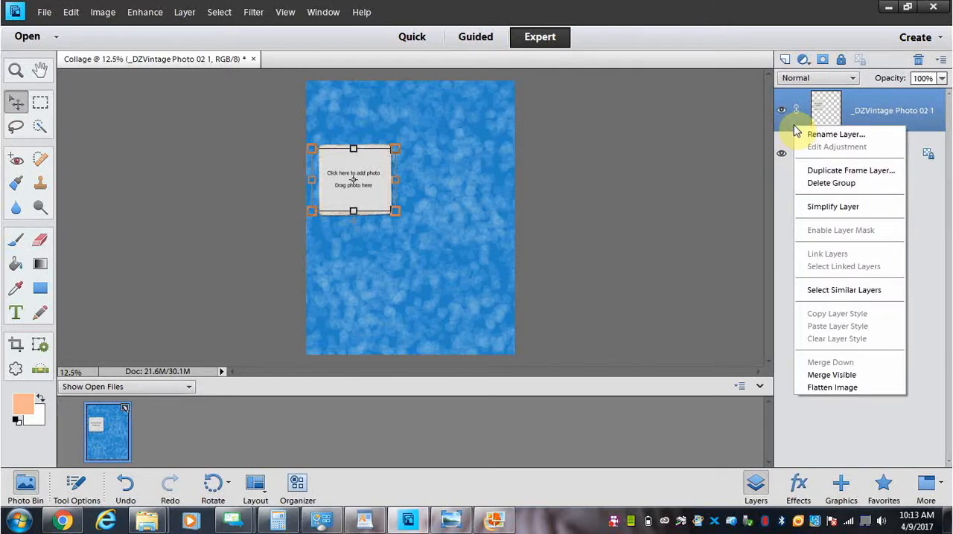
click(873, 171)
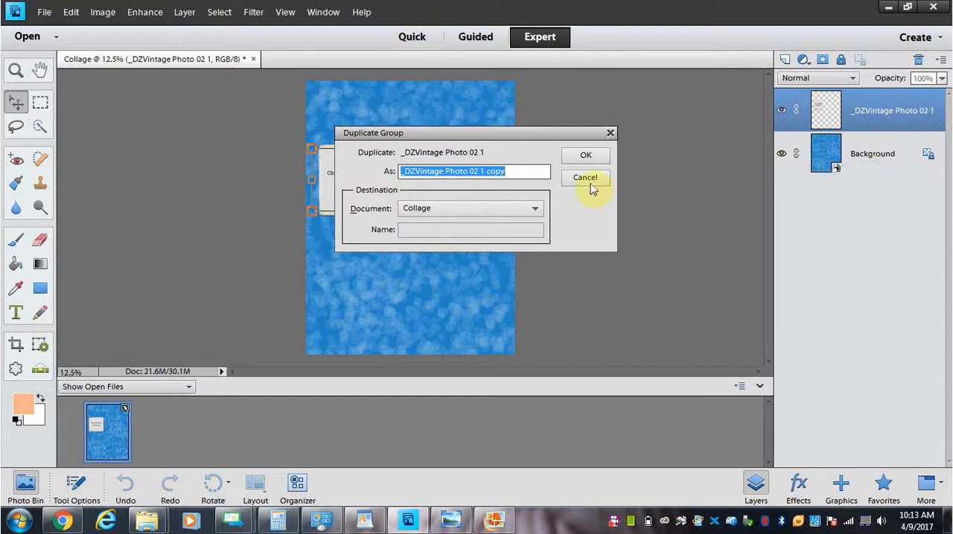
click(580, 158)
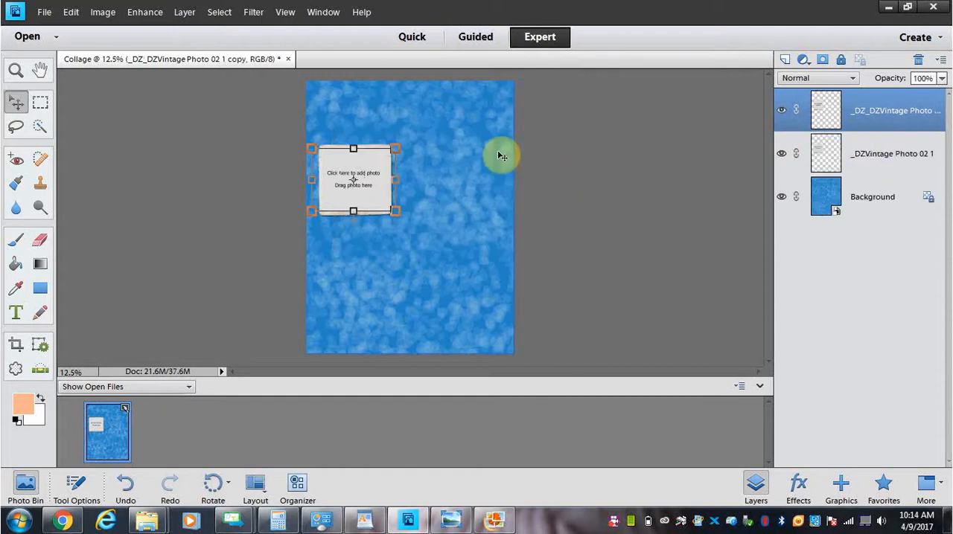
drag(378, 199, 496, 331)
Step: Duplicate the lower-right frame's layer and move this second copy to the upper-right part of the page
right_click(876, 122)
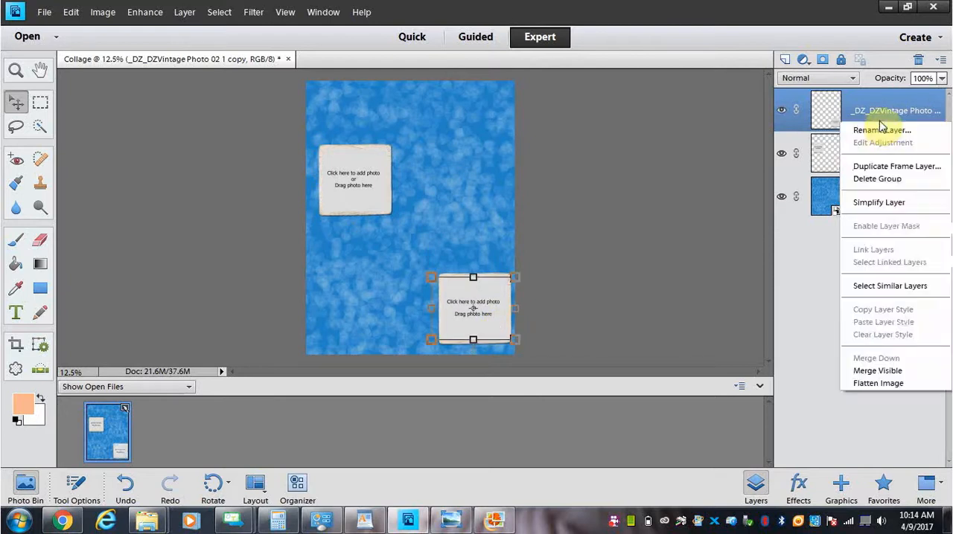
click(880, 165)
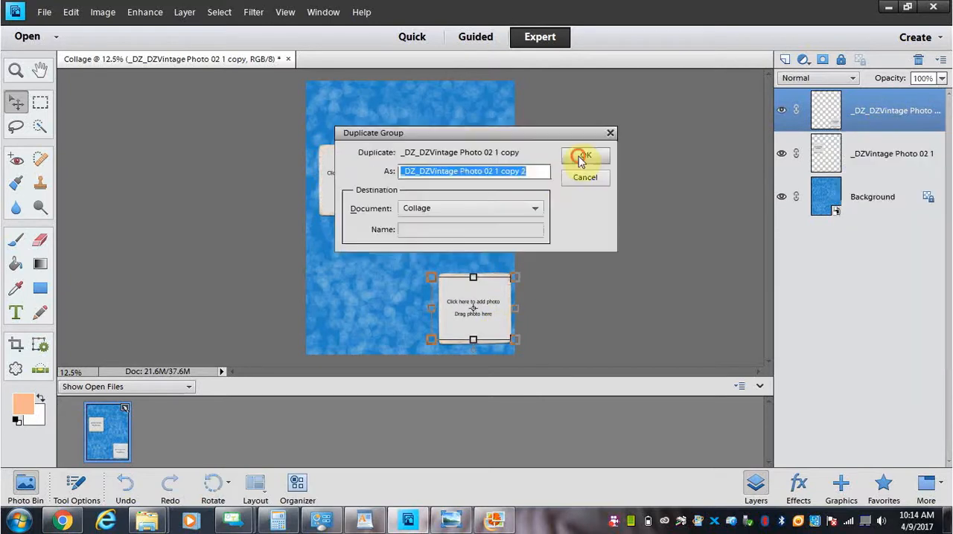
click(578, 156)
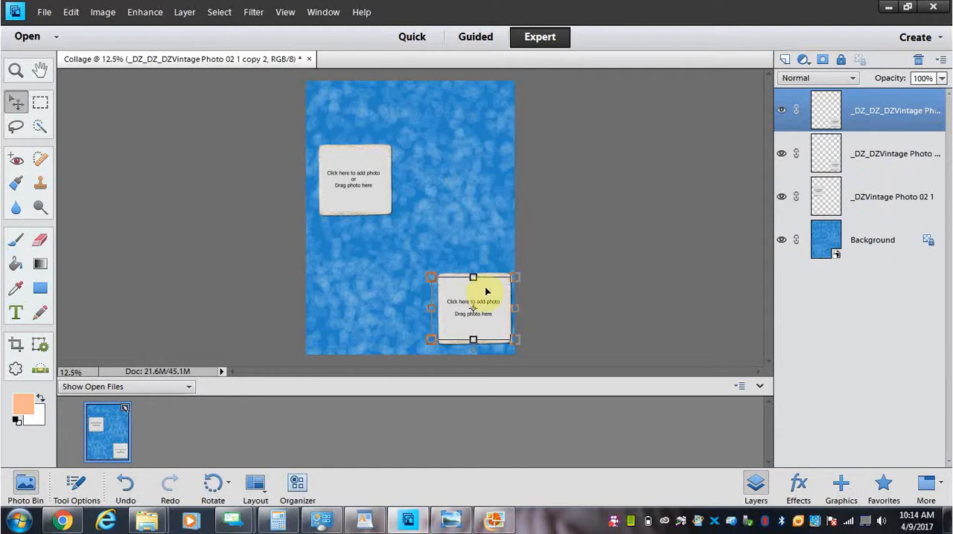
drag(472, 282, 483, 139)
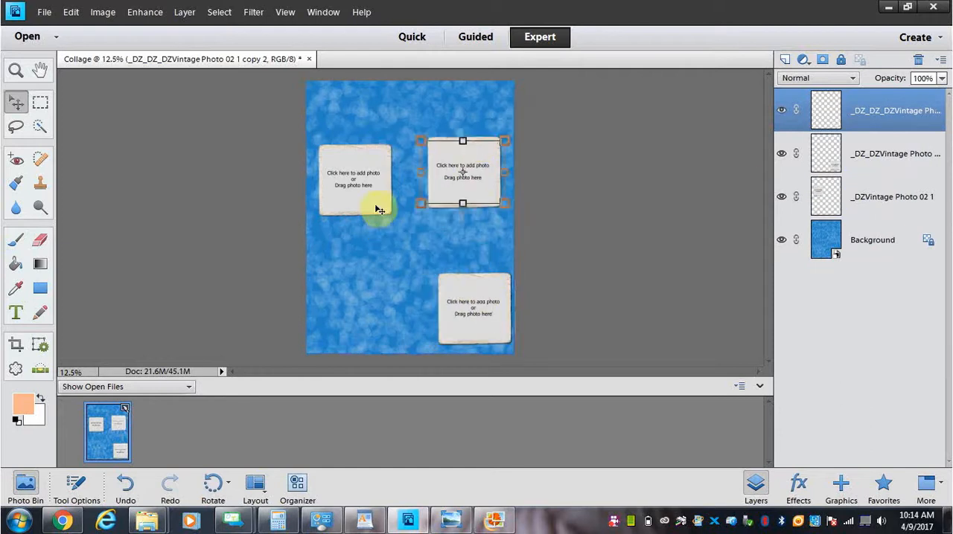
Step: Move the original frame down along the page's left edge and shift the lower-right frame slightly down
click(376, 200)
drag(360, 224, 371, 266)
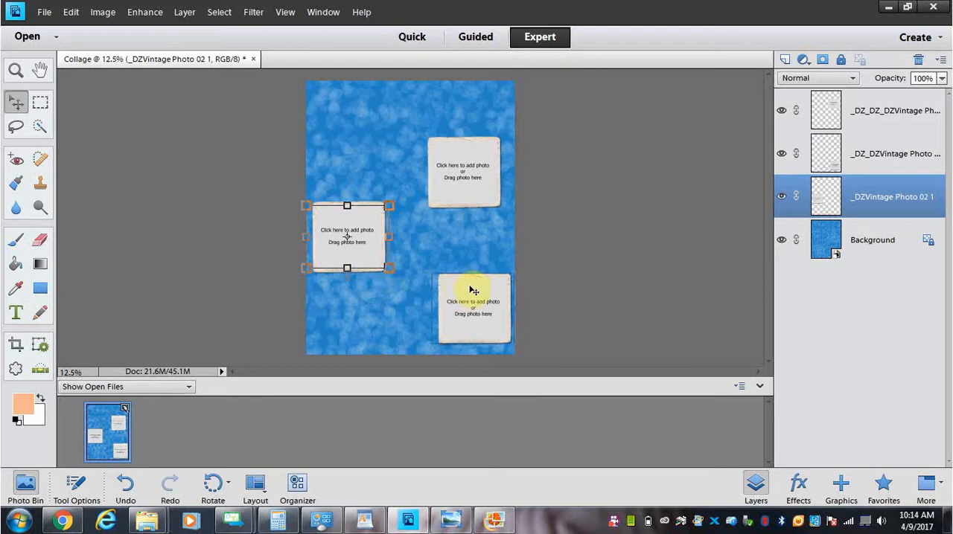
drag(469, 287, 468, 298)
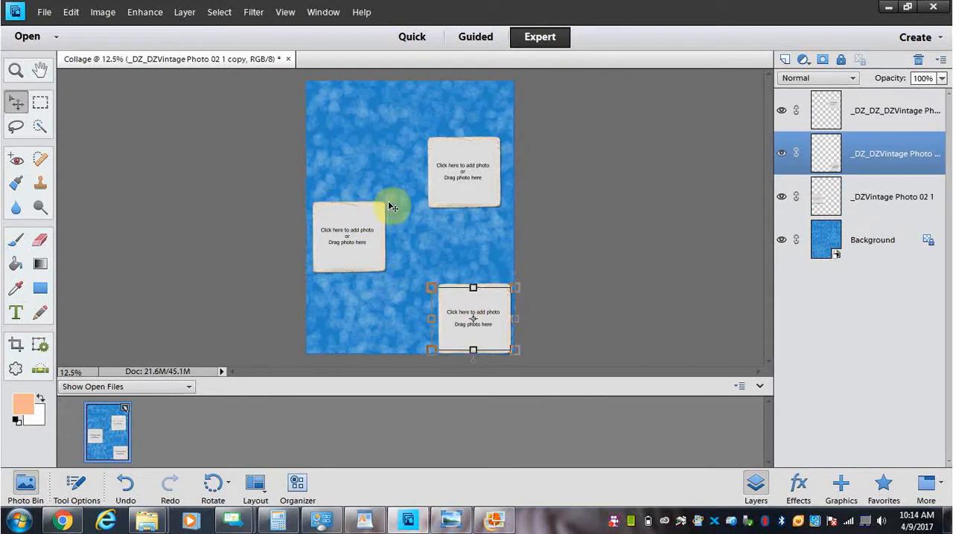
Step: Enlarge the left frame proportionally from its upper-right corner to nearly twice its size and commit the transformation
click(366, 218)
drag(386, 211, 450, 149)
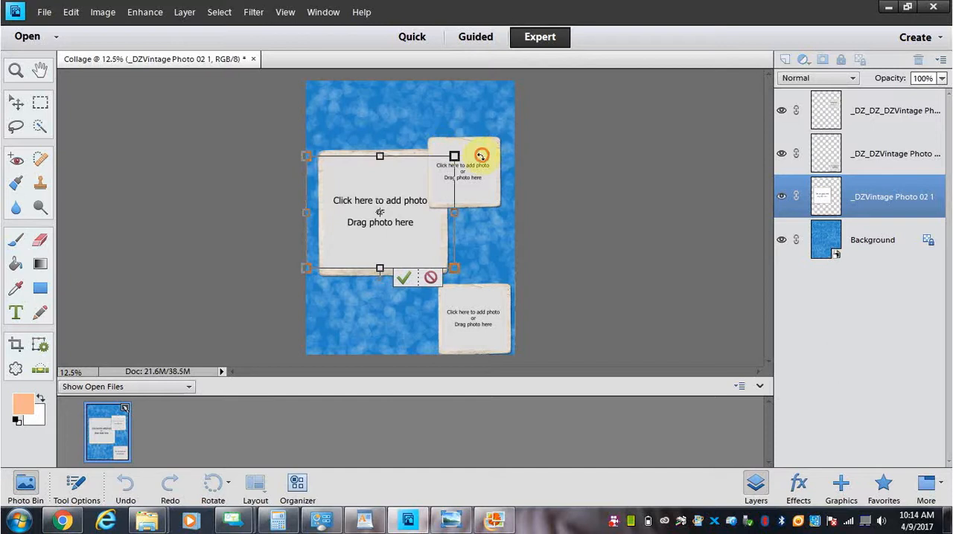
click(402, 279)
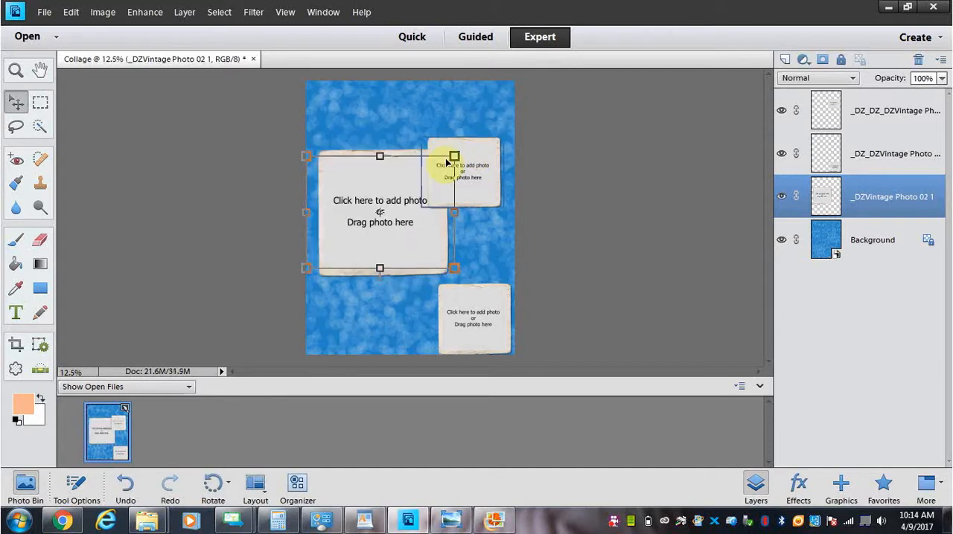
Step: Move the small upper-right frame to the page's upper-left corner and reorder its layer beneath the large frame's layer
drag(478, 158, 356, 112)
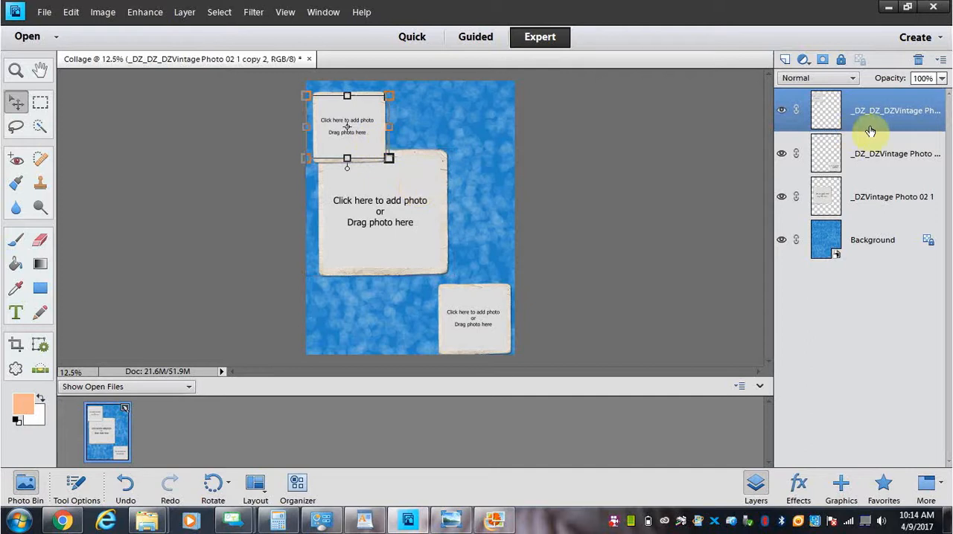
drag(872, 128, 885, 215)
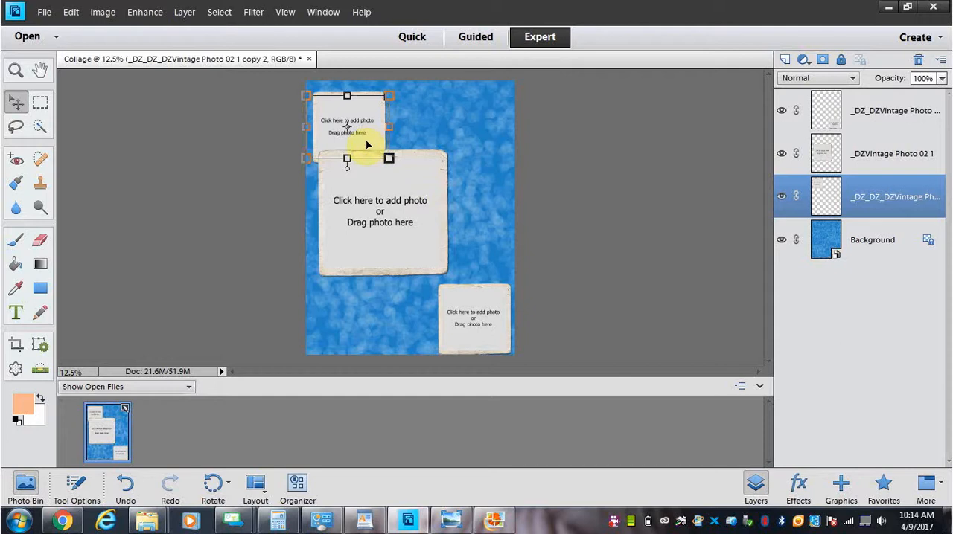
mouse_move(365, 140)
mouse_down()
mouse_move(371, 131)
mouse_move(363, 141)
mouse_up()
Step: Enlarge the upper-left frame slightly, commit the resize, and move the frame to the page's upper-right corner
drag(390, 87, 397, 82)
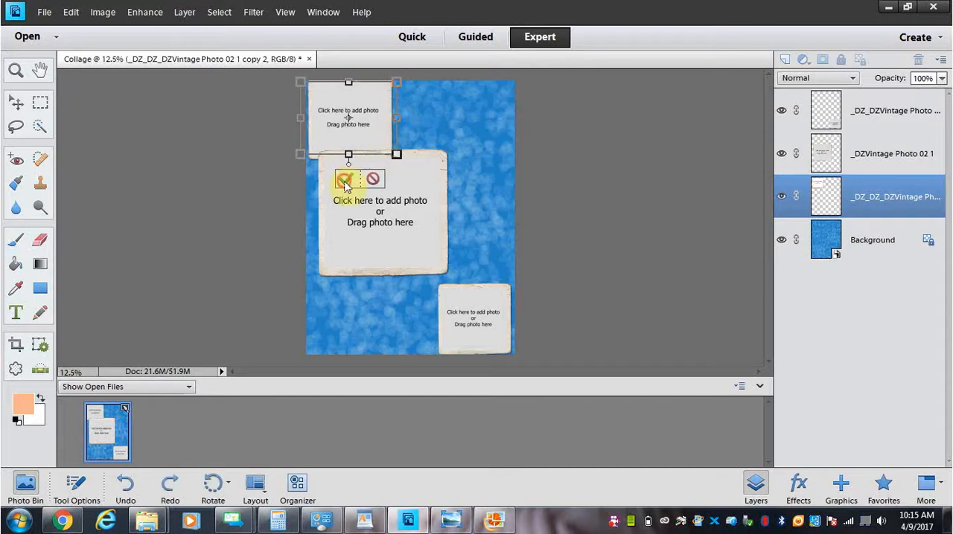
click(345, 181)
drag(365, 145, 484, 155)
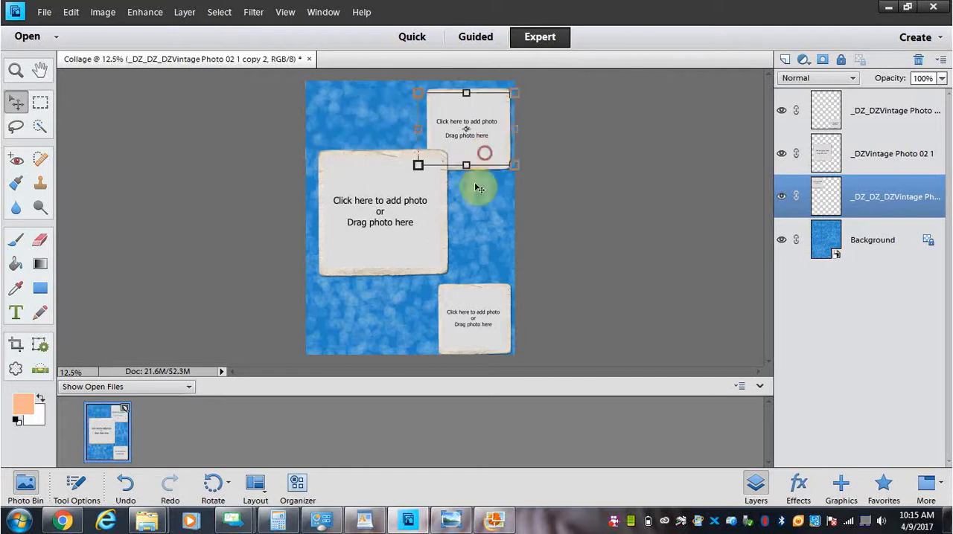
Step: Shift the lower-right frame up slightly, then duplicate its layer under the default name and move the copy to the upper-left corner
drag(478, 302, 473, 289)
right_click(873, 128)
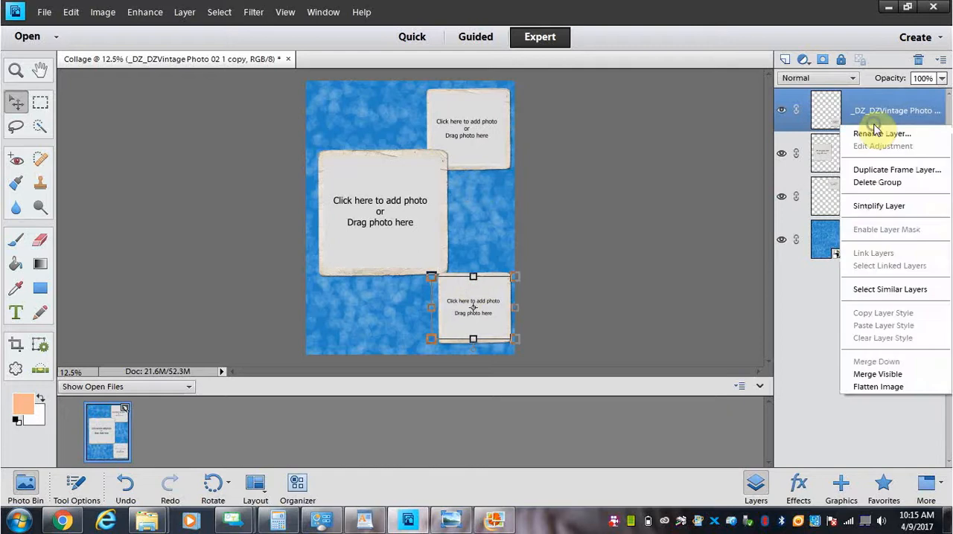
click(886, 170)
click(584, 157)
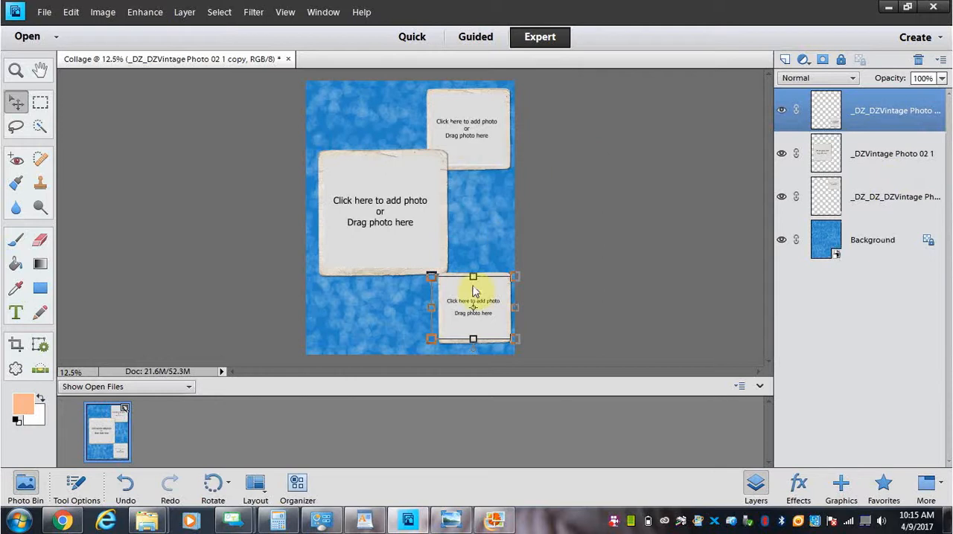
drag(489, 290, 372, 104)
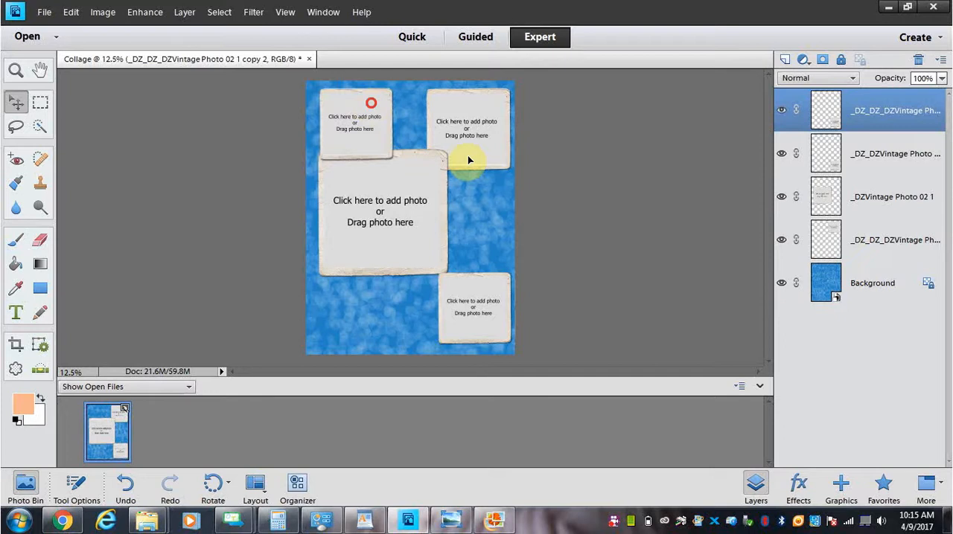
Step: Duplicate the upper-left frame's layer under the default name and move the new copy to the page's lower-left corner
right_click(883, 128)
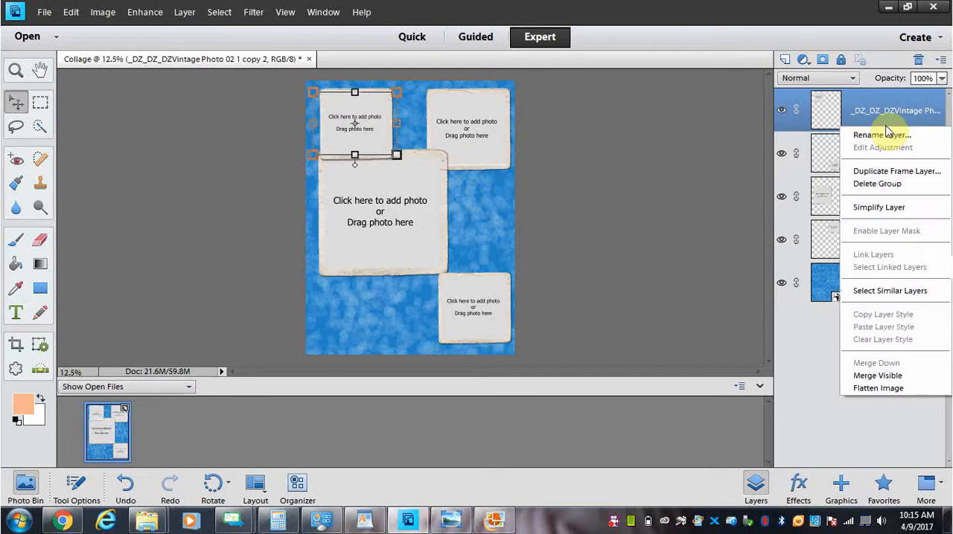
click(897, 171)
click(586, 156)
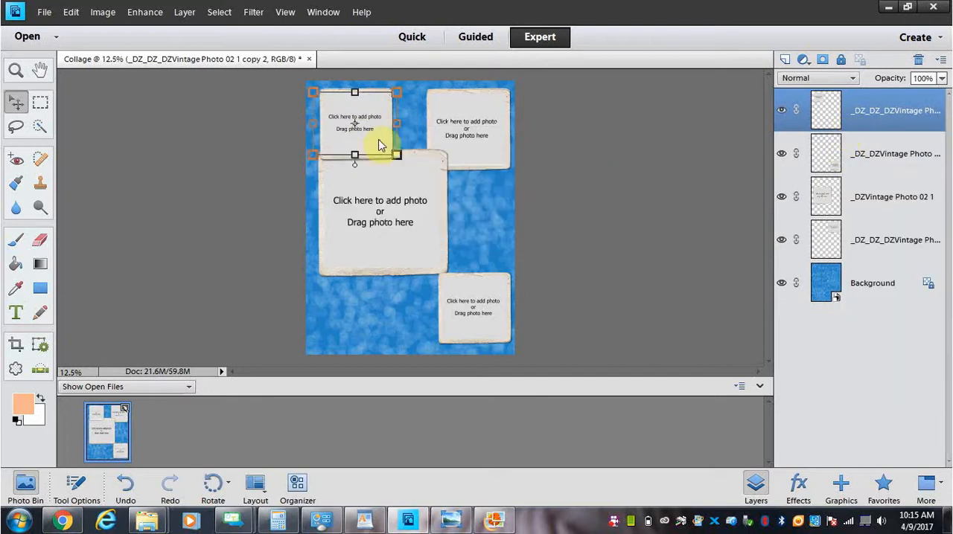
drag(372, 139, 367, 318)
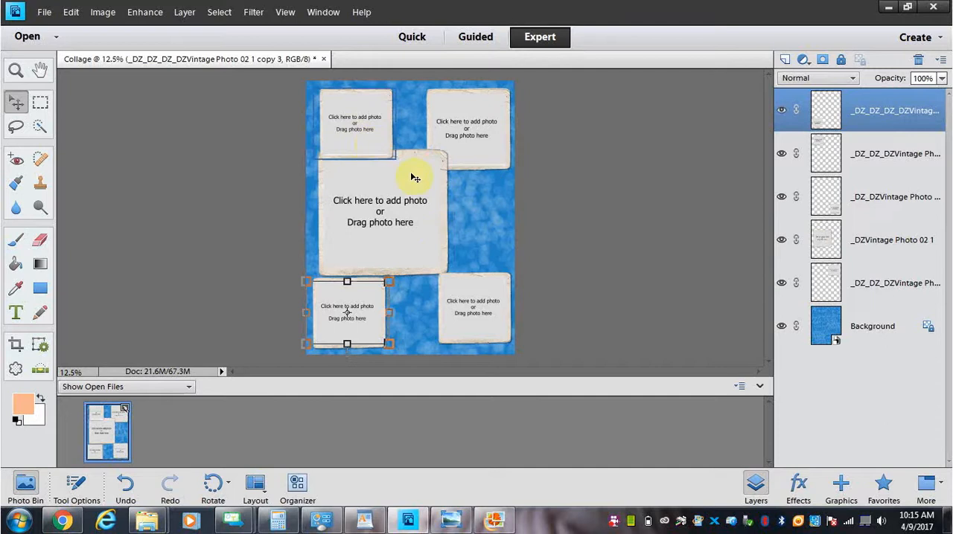
Step: Reorder the upper-left frame's layer to just above the Background and reposition the frame farther right along the page's upper edge
drag(382, 145, 394, 171)
click(858, 167)
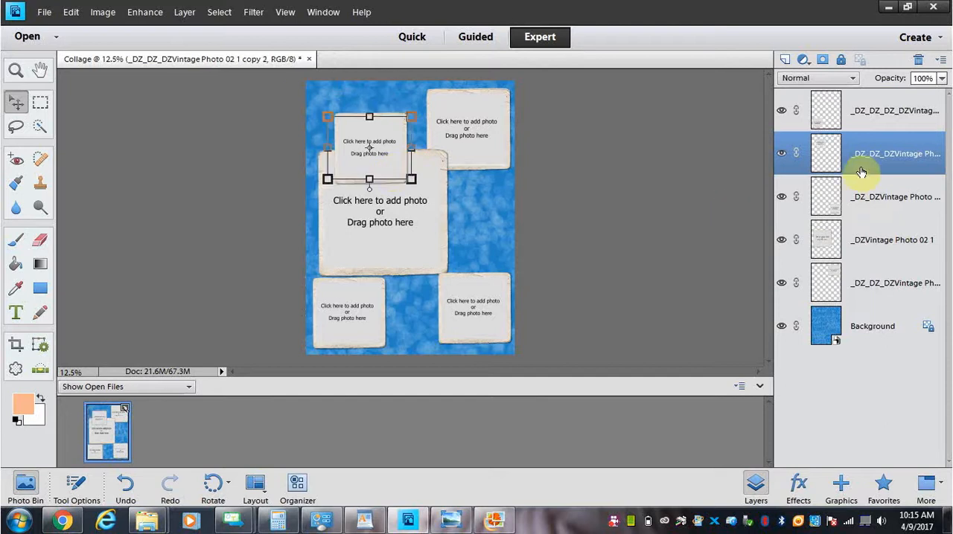
drag(860, 169, 868, 302)
drag(392, 132, 392, 110)
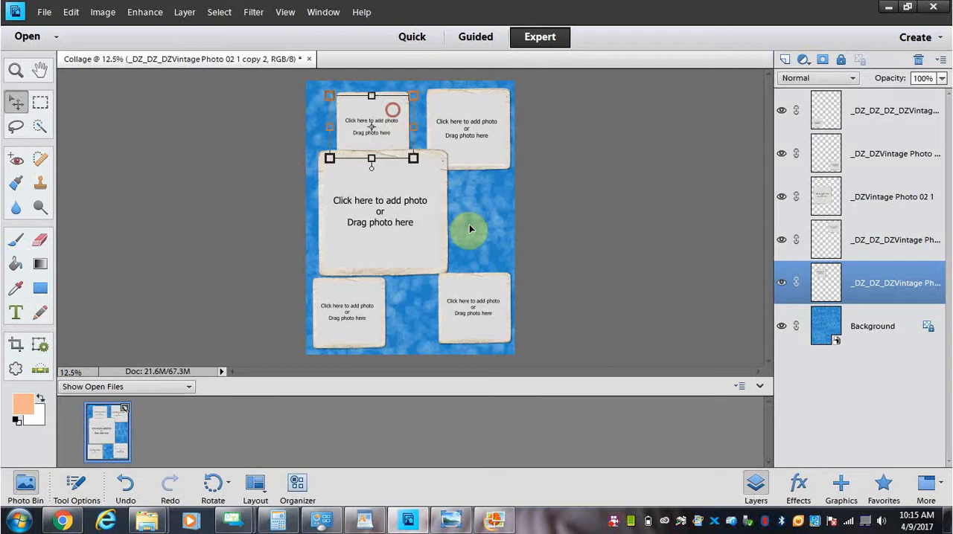
Step: Move the lower-right frame up beside the large frame and stretch it into a taller portrait shape
click(470, 285)
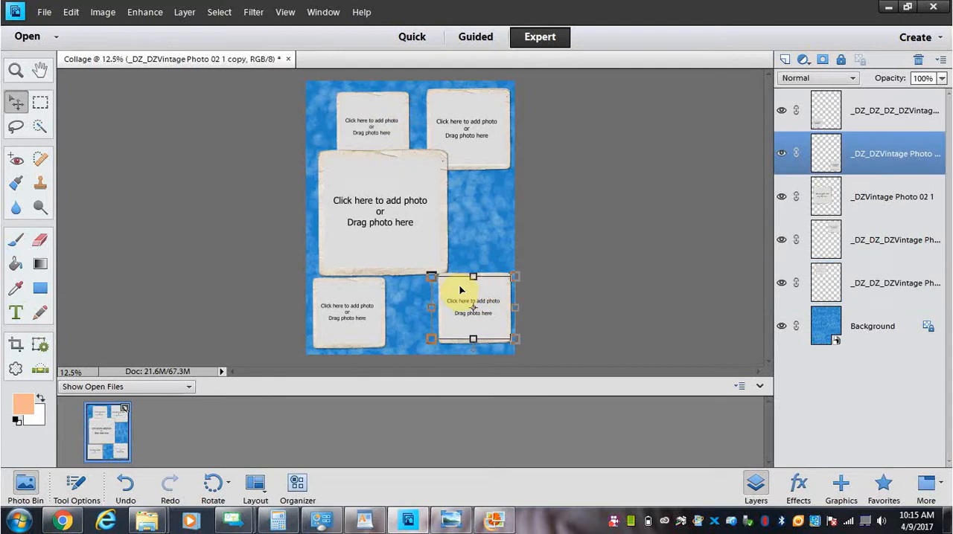
drag(457, 282, 477, 182)
click(461, 310)
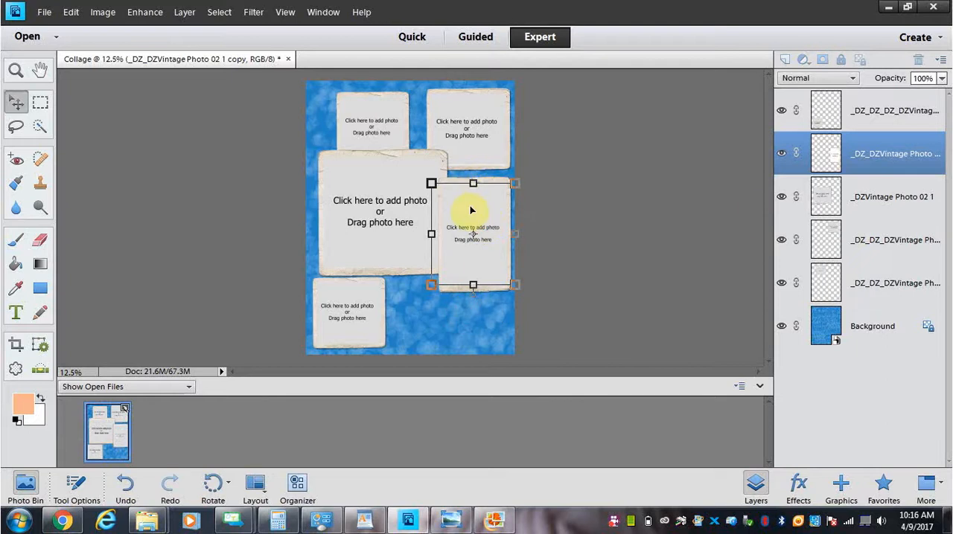
Step: Reorder the tall frame's layer beneath the large frame's layer and shift the large frame slightly left
drag(856, 167, 861, 228)
key(ctrl+bracketleft)
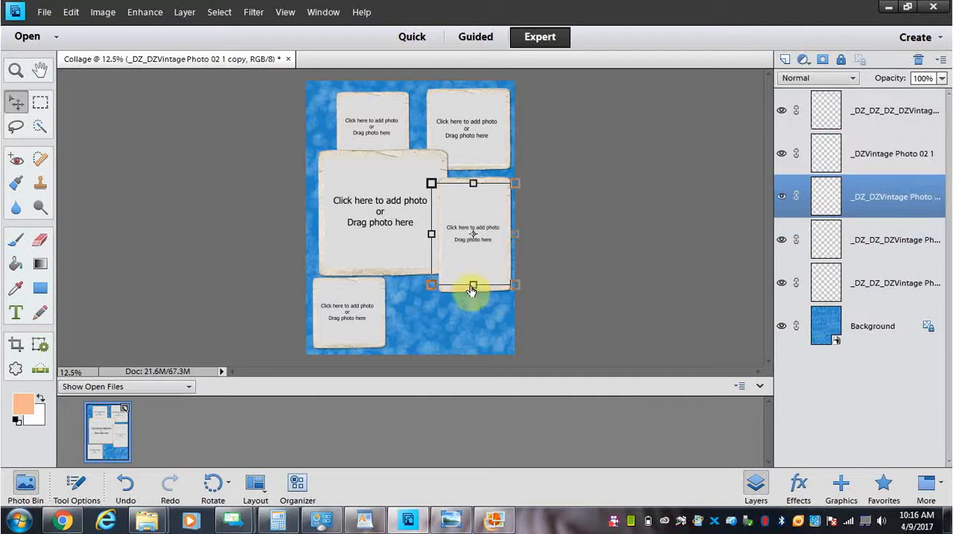
click(390, 263)
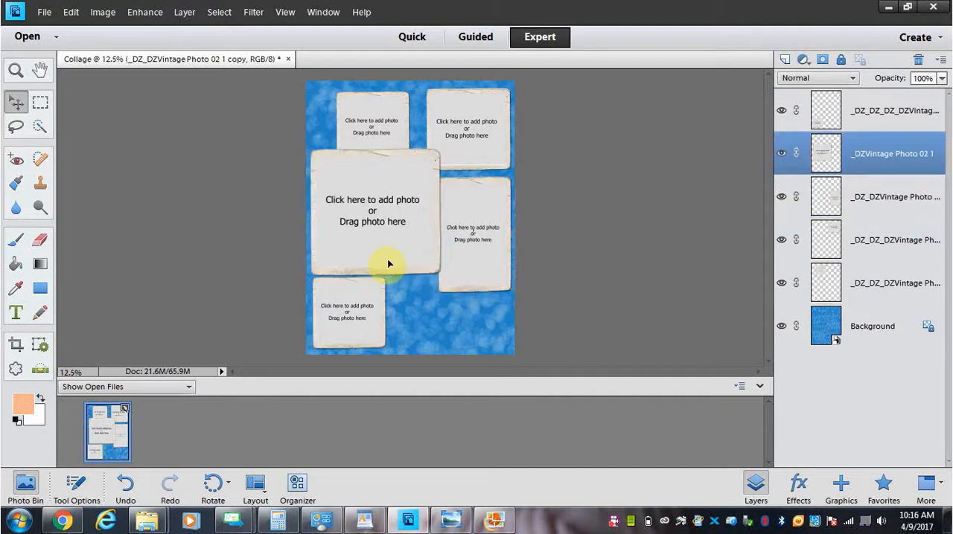
drag(386, 262, 377, 261)
Step: Move the tall frame down to the page's lower-right corner, shrink it slightly from its upper-left corner, and commit the transformation
click(482, 204)
drag(482, 204, 435, 244)
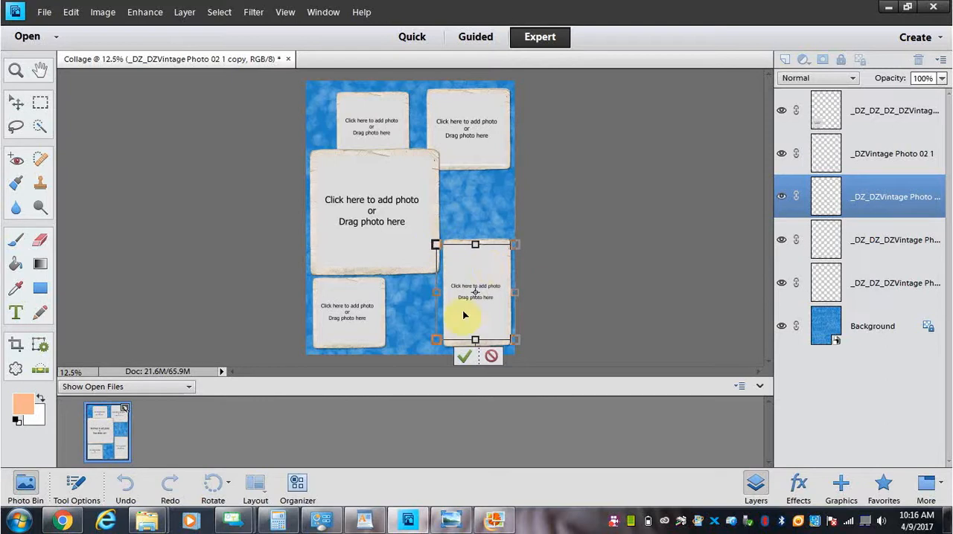
click(463, 358)
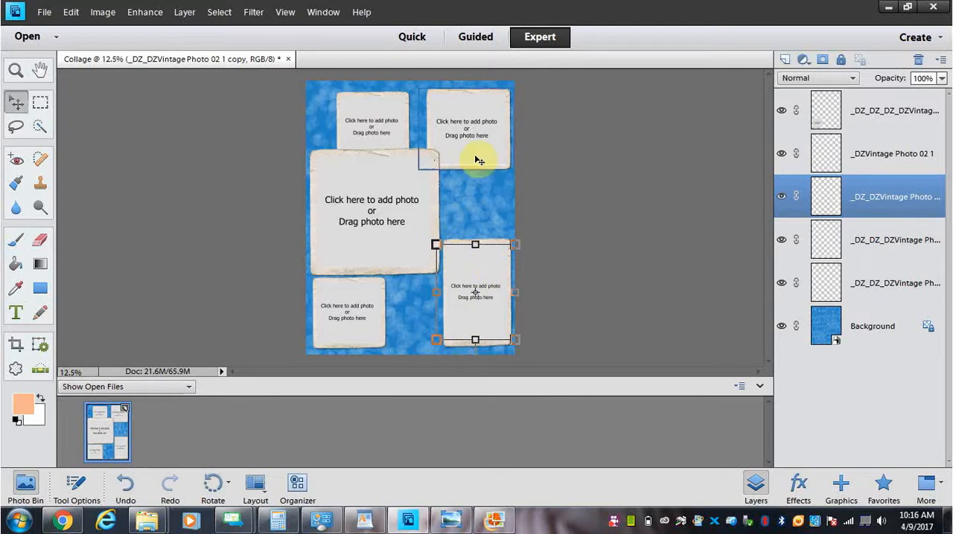
Step: Shrink the upper-right frame slightly from its lower-left corner and commit the transformation
click(478, 160)
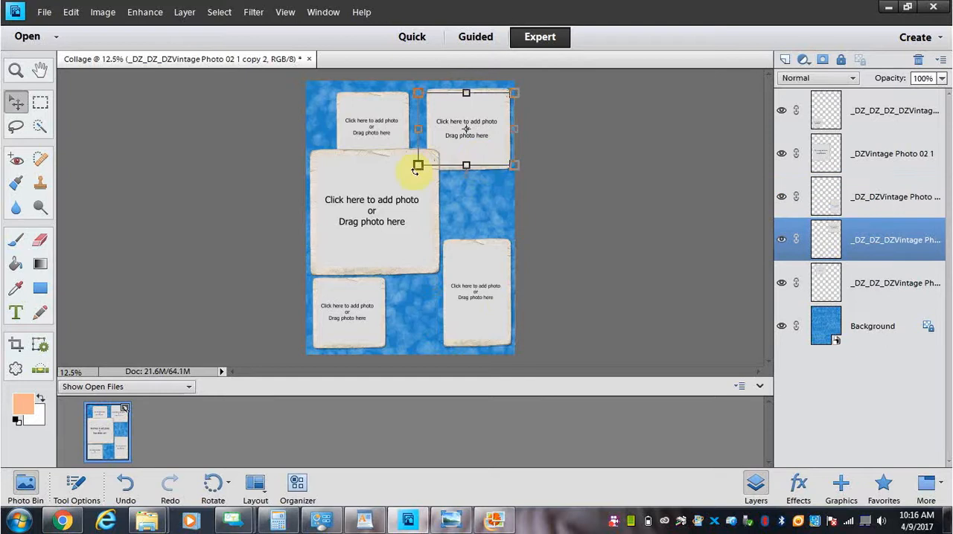
drag(418, 166, 418, 165)
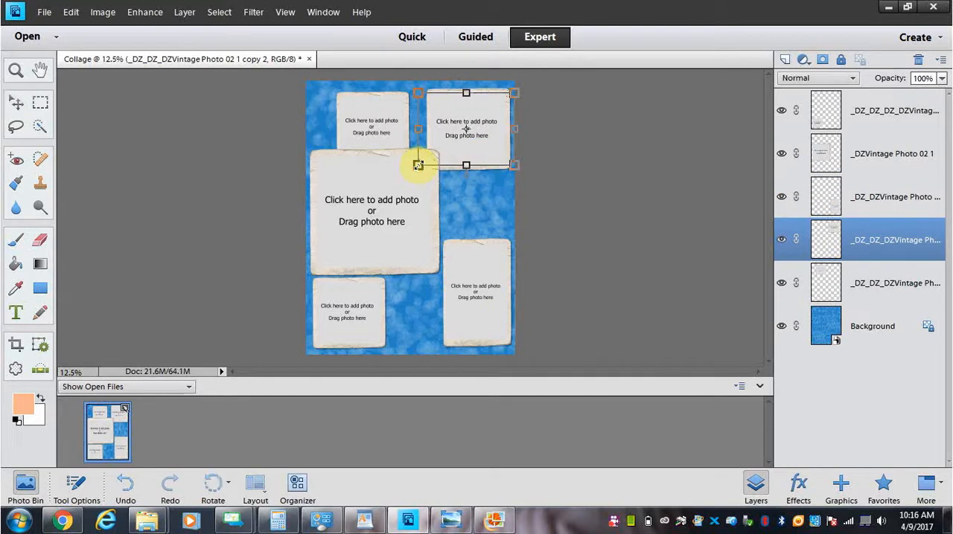
drag(418, 165, 425, 159)
click(464, 183)
Step: Move the upper-right frame down beside the large frame and shift the small upper frame into the page's upper-left corner
drag(485, 155, 492, 213)
drag(397, 145, 372, 138)
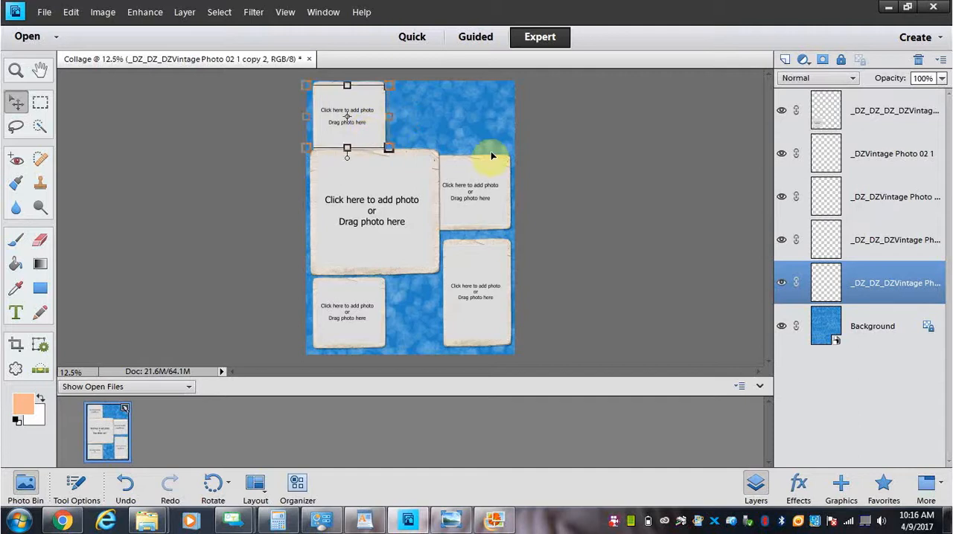
Step: Duplicate the upper-left frame's layer under the default name and move the copy right along the page's upper edge
right_click(873, 300)
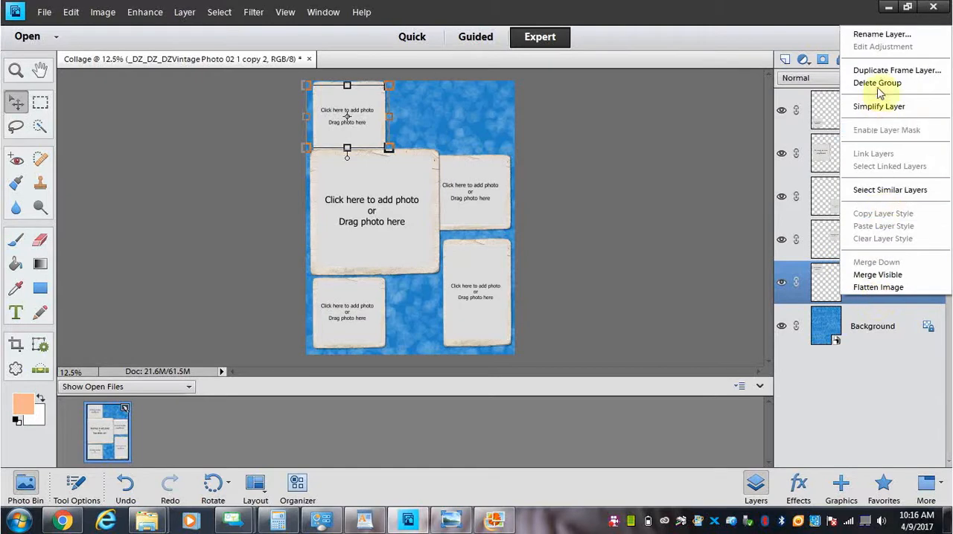
click(893, 70)
click(585, 155)
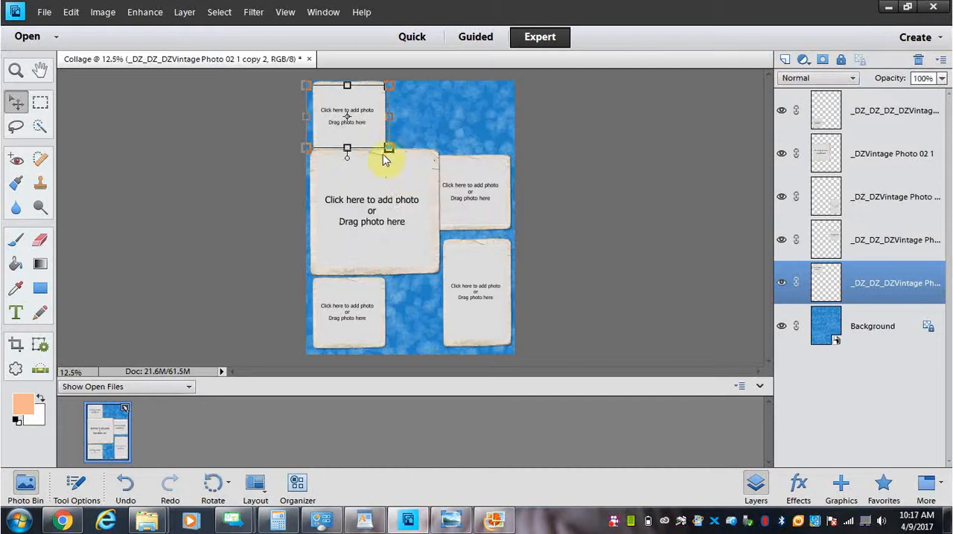
drag(372, 138, 459, 143)
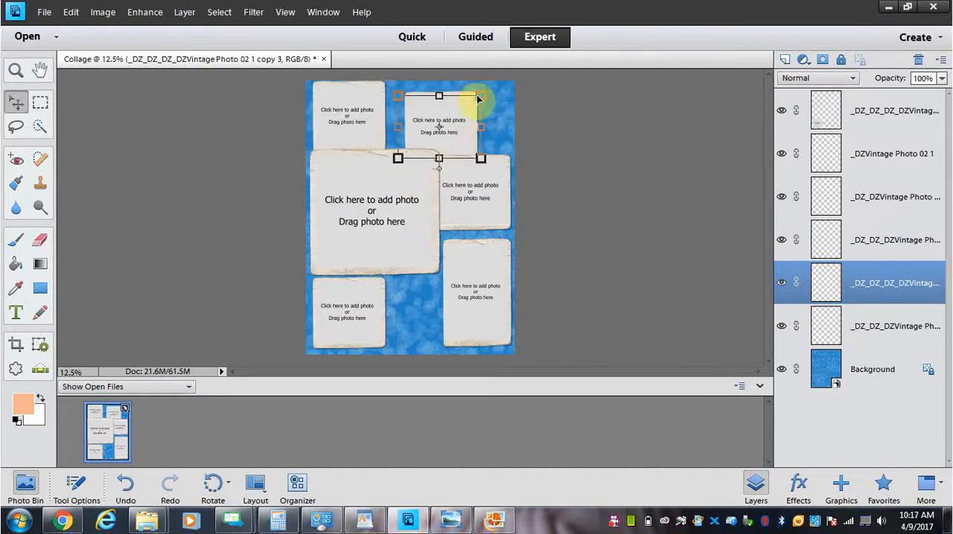
Step: Enlarge the new upper frame slightly from its upper-right corner, commit it, and nudge it up and right to the page's edge
drag(484, 94, 489, 89)
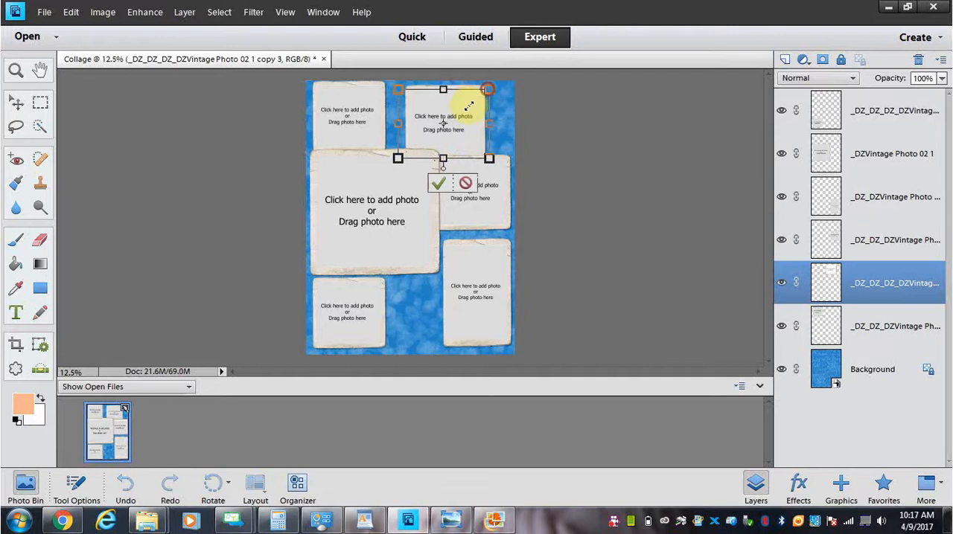
key(Return)
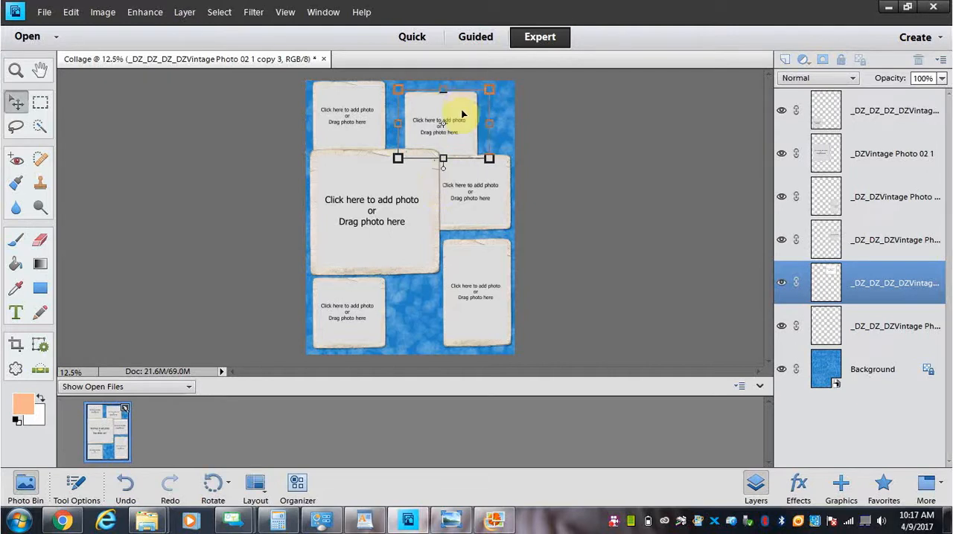
click(459, 106)
drag(459, 106, 463, 100)
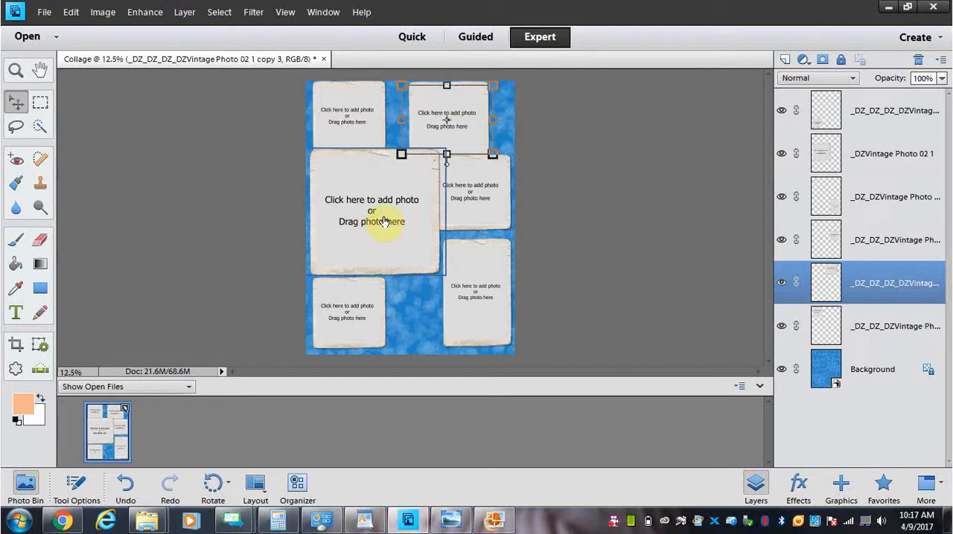
Step: Browse for the large frame's photo through Photos to edit to the Collage with frames folder, examine its pictures, and close the chooser without placing one
click(375, 206)
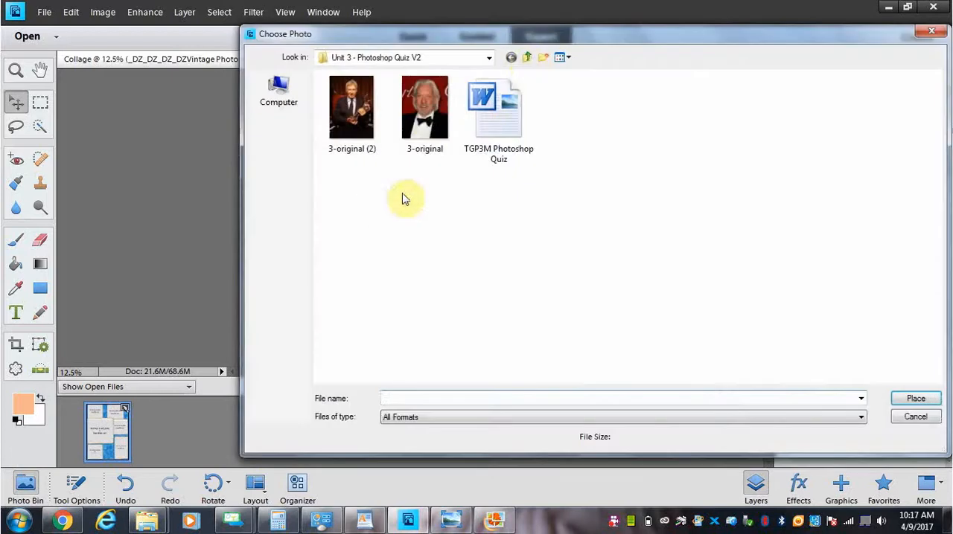
click(527, 57)
click(527, 57)
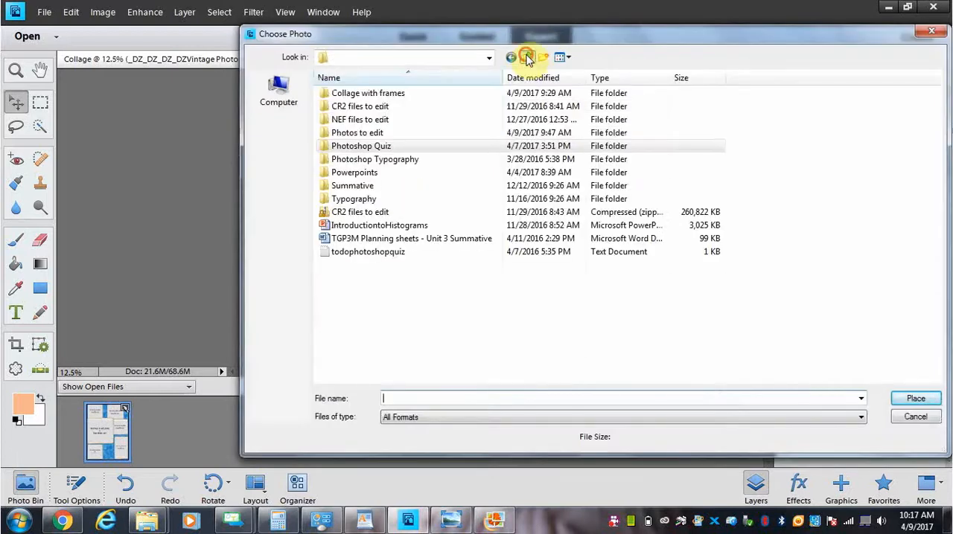
double_click(378, 135)
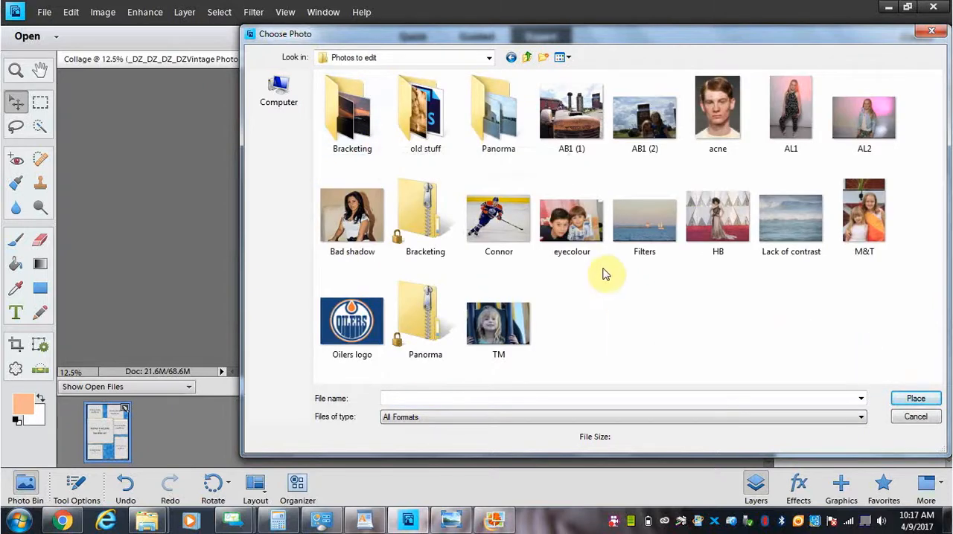
click(526, 58)
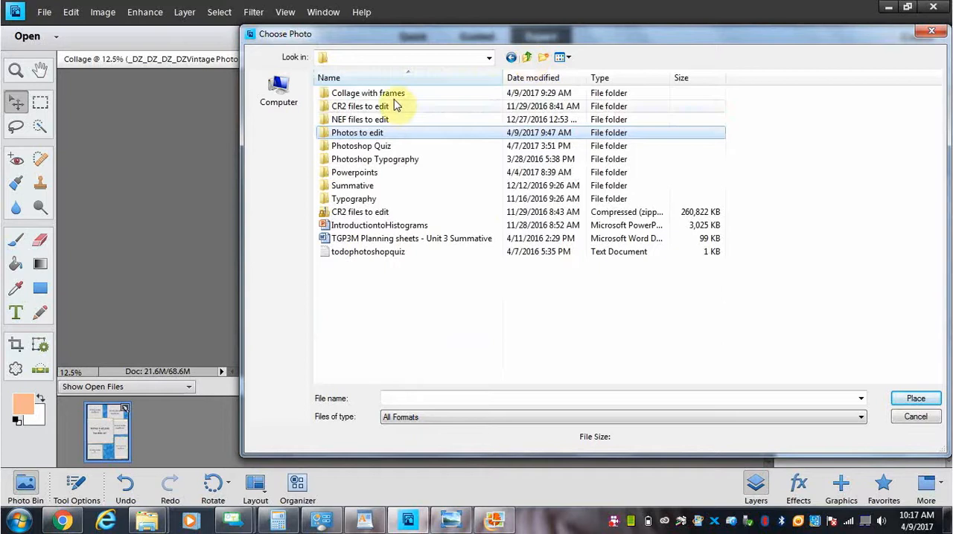
double_click(392, 94)
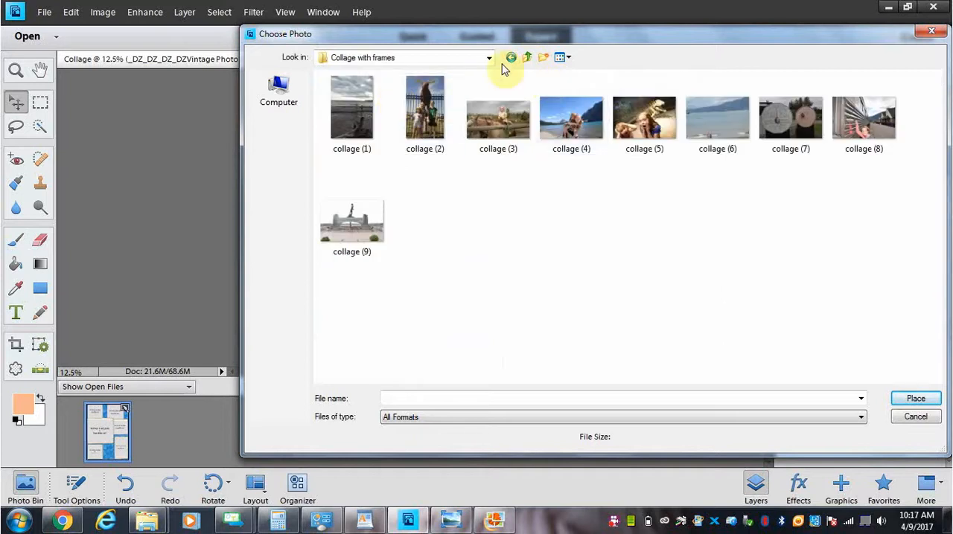
drag(485, 43, 406, 98)
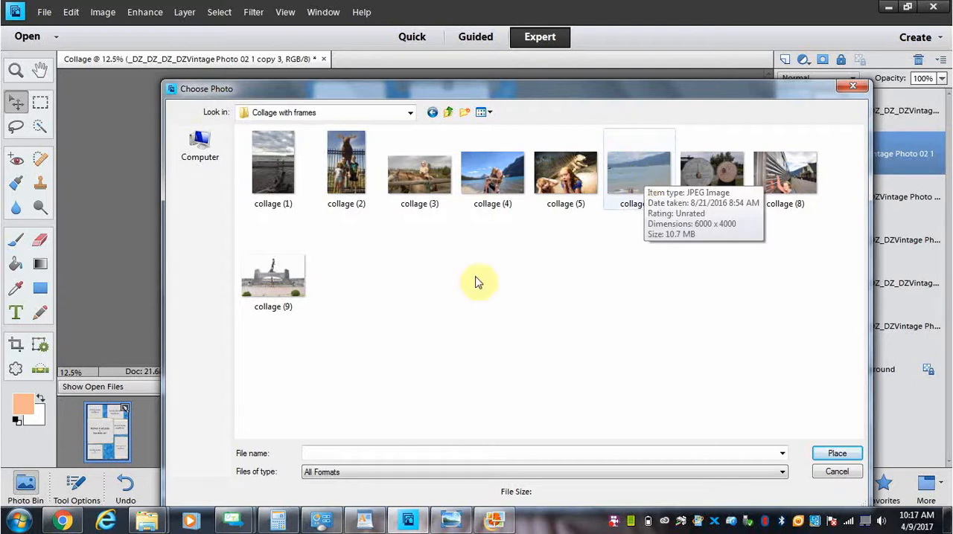
click(853, 85)
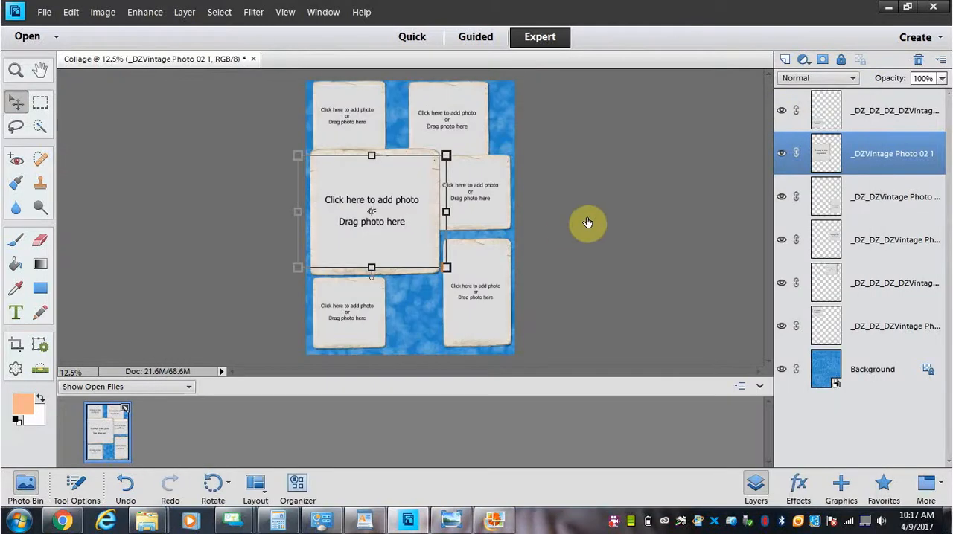
Step: Place the collage (2) photo from the Collage with frames folder into the lower-right frame
click(484, 316)
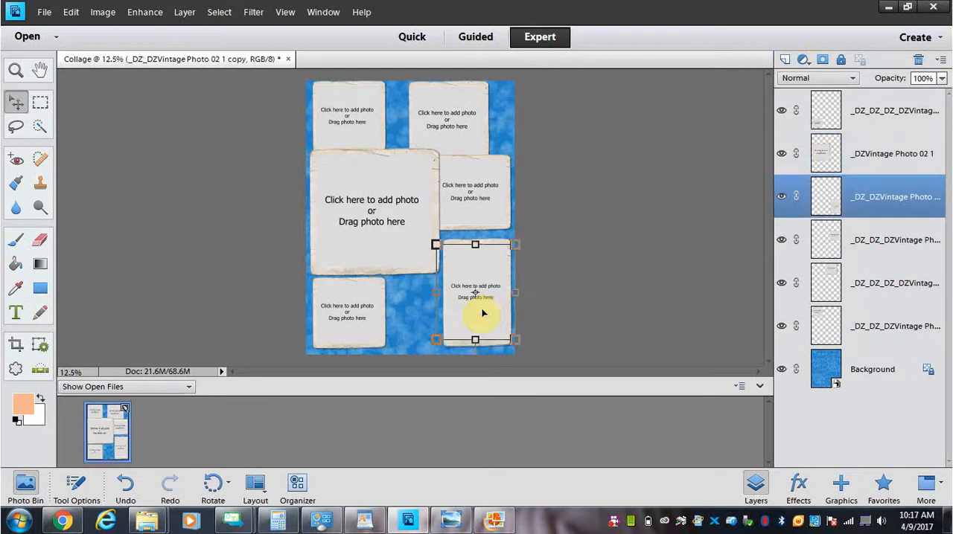
click(484, 294)
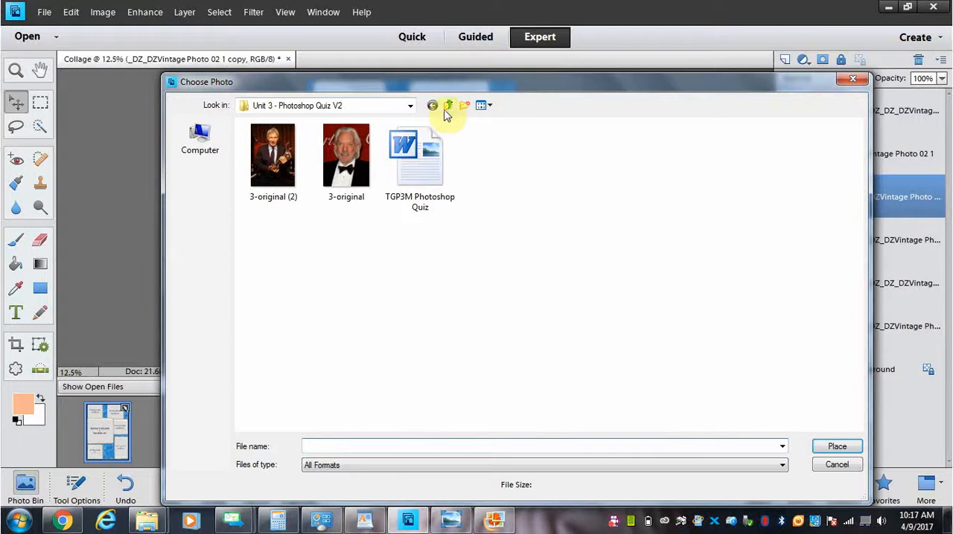
click(445, 108)
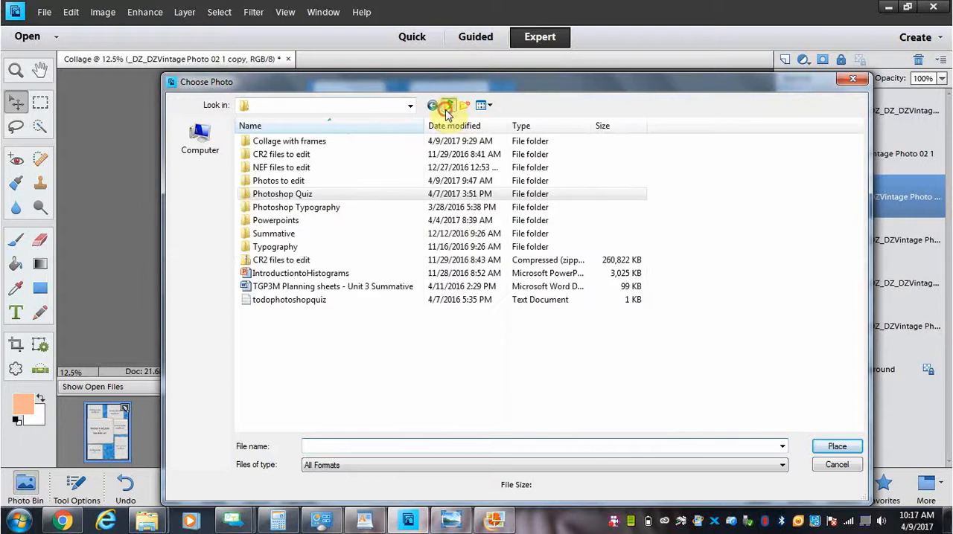
double_click(326, 141)
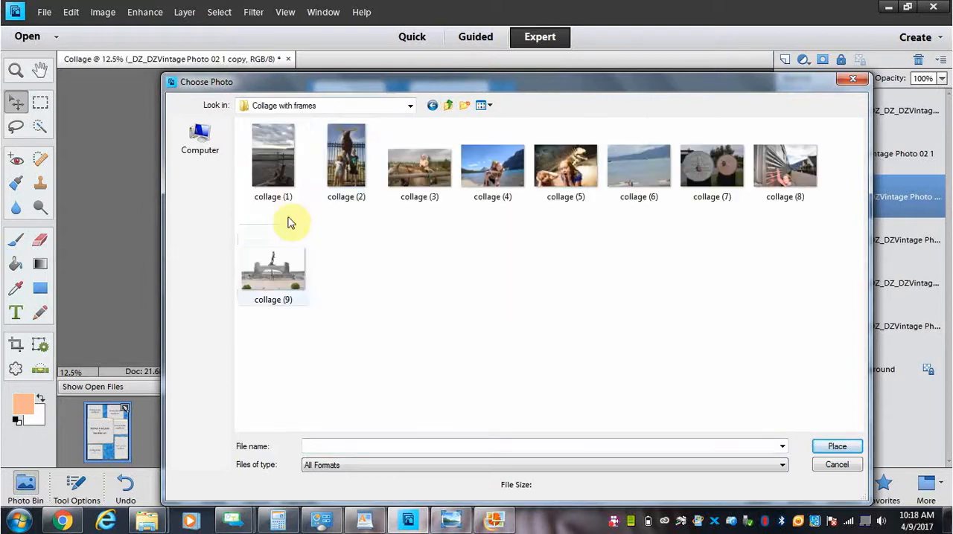
double_click(348, 164)
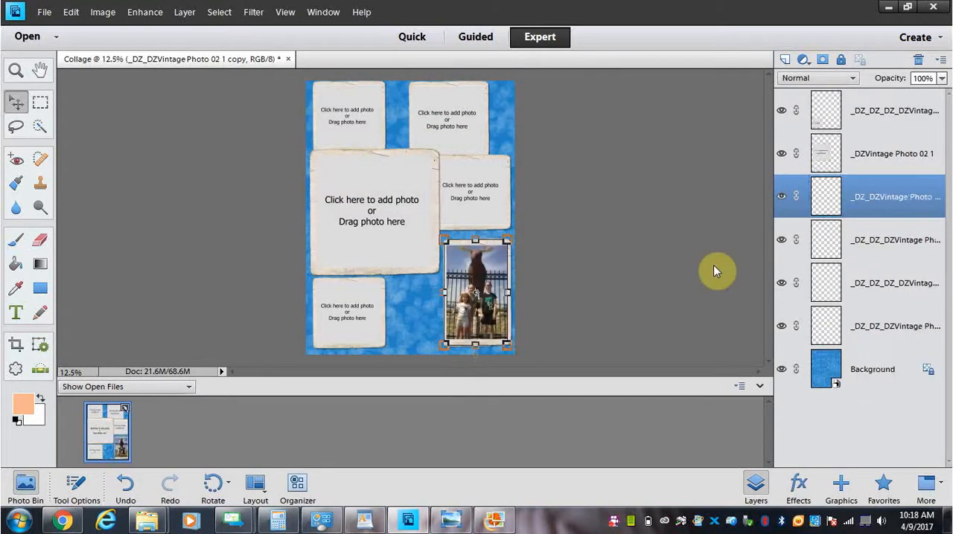
Step: Enlarge the moose photo slightly inside the lower-right frame and commit the new scale
key(ctrl+plus)
key(ctrl+plus)
key(ctrl+plus)
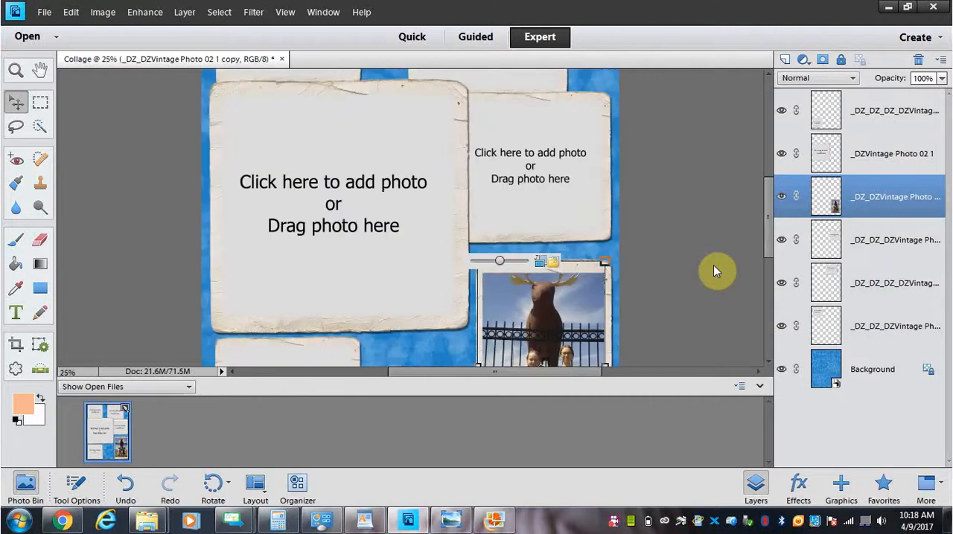
drag(770, 230, 778, 287)
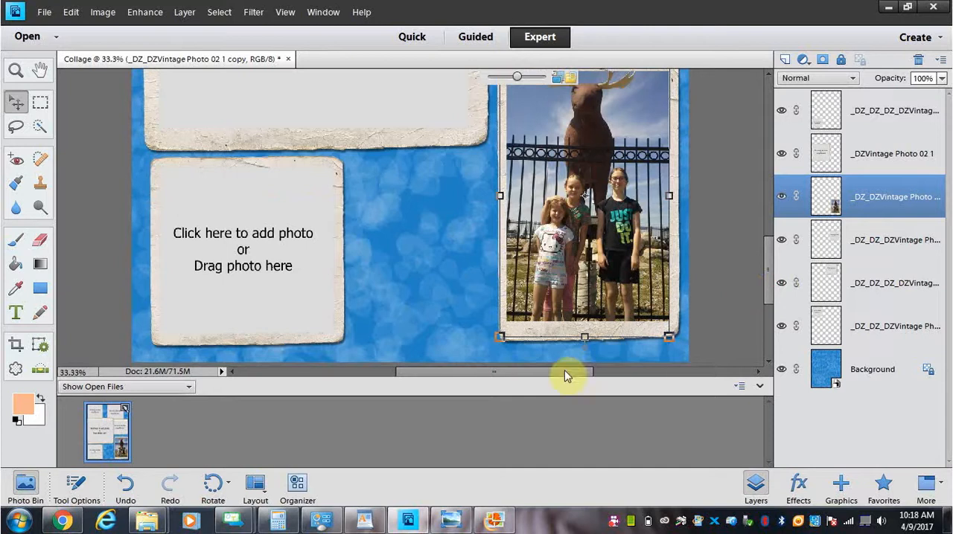
drag(566, 374, 586, 375)
drag(770, 272, 766, 262)
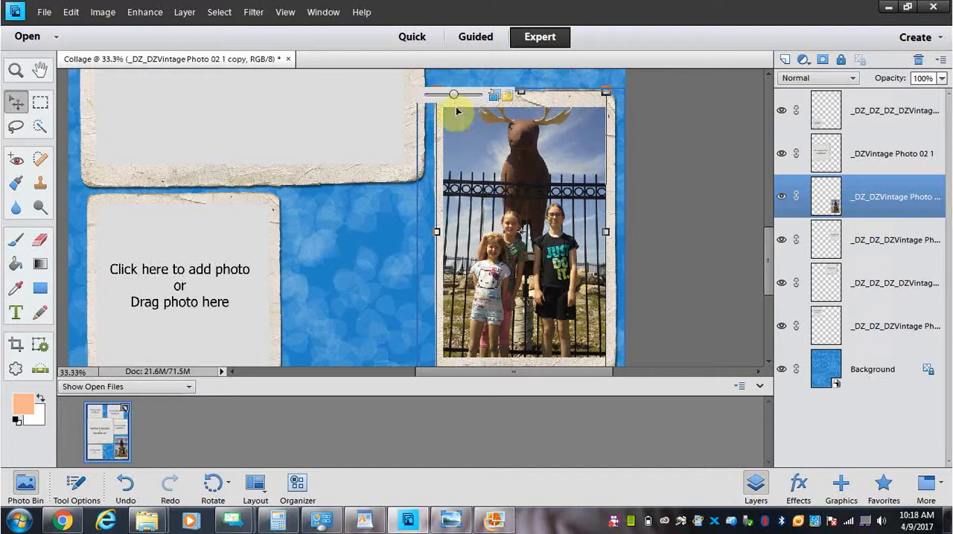
drag(454, 96, 458, 96)
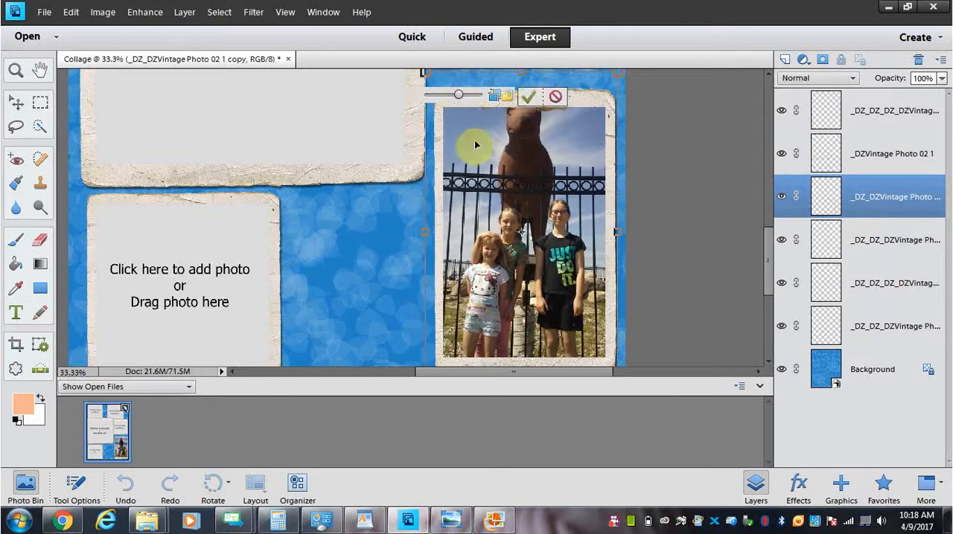
click(533, 97)
Step: Nudge the lower-right frame up slightly and shift its photo down inside the frame until the moose's antlers show, committing the position
click(480, 148)
drag(485, 151, 485, 138)
double_click(480, 165)
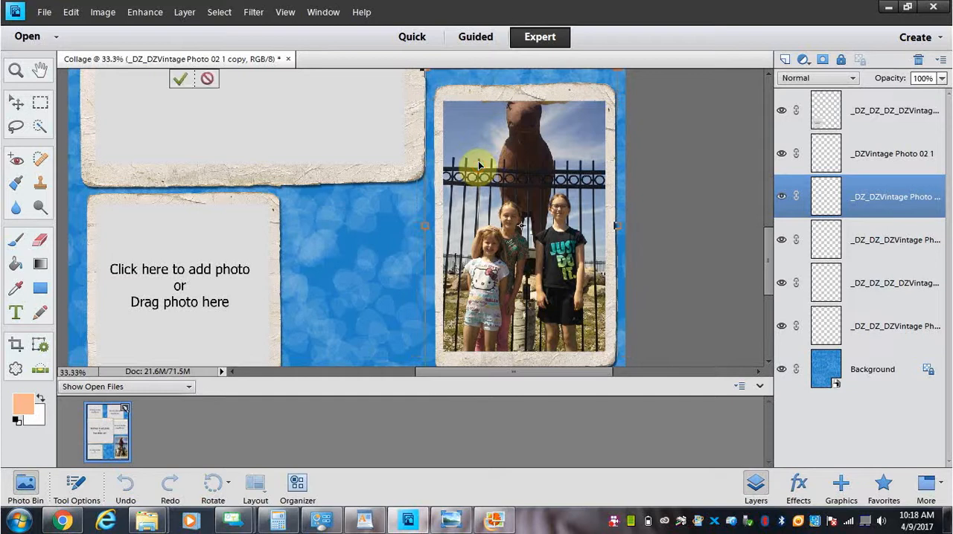
click(540, 186)
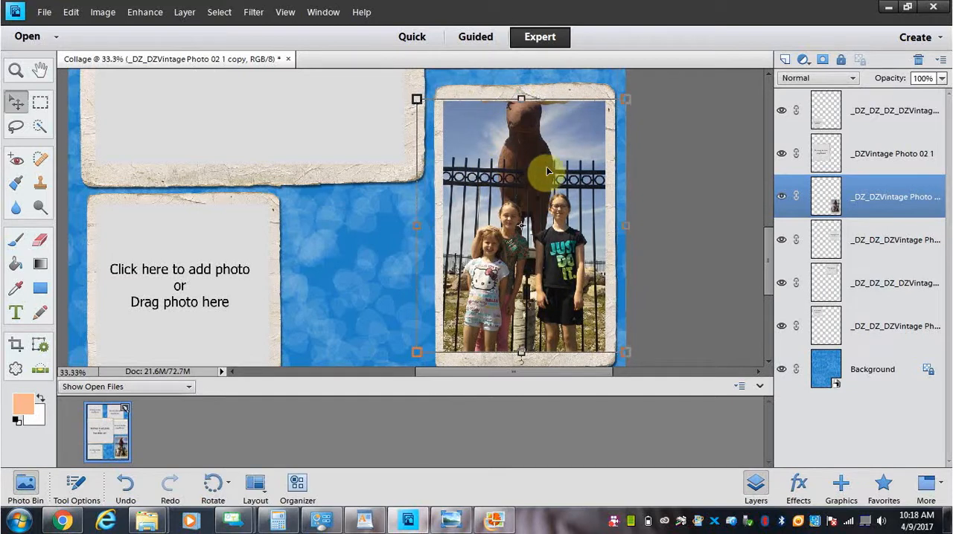
click(550, 164)
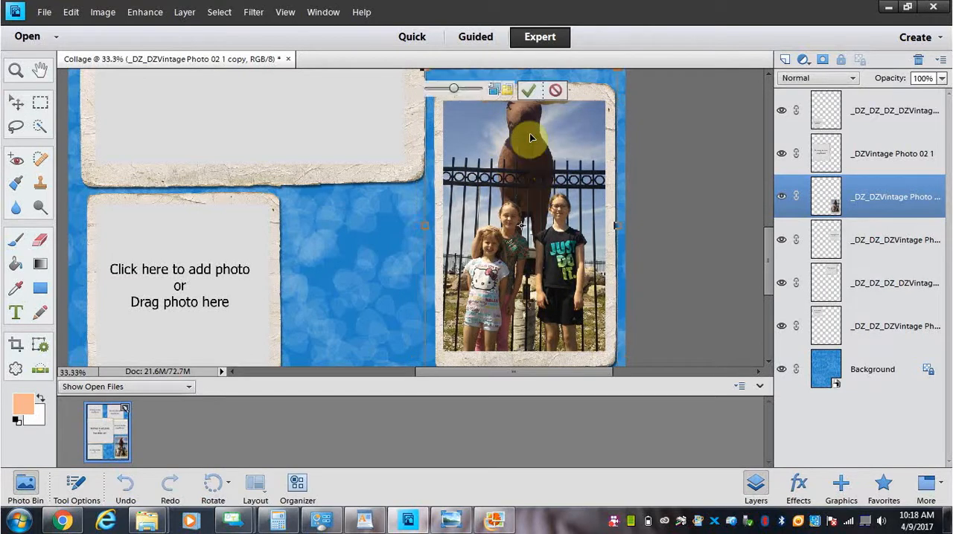
drag(457, 127, 458, 154)
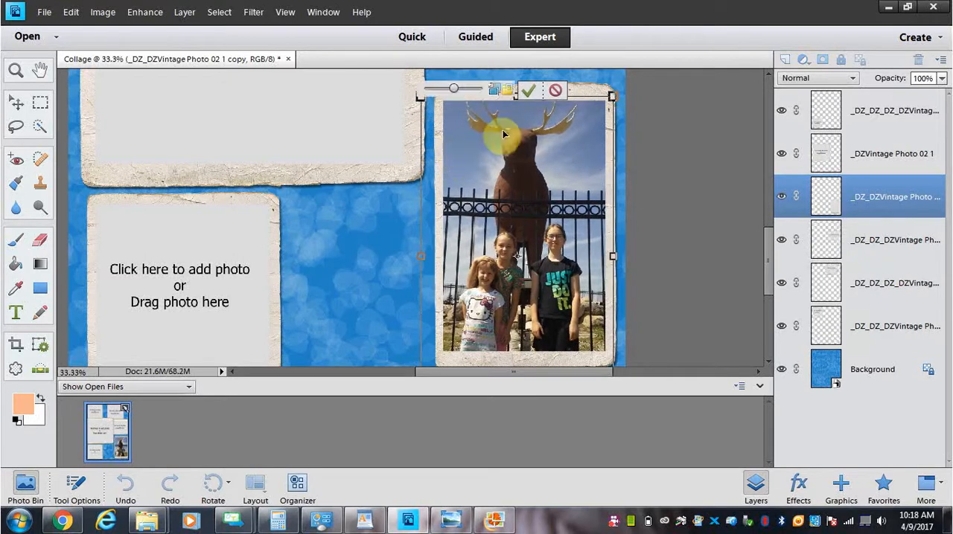
click(530, 93)
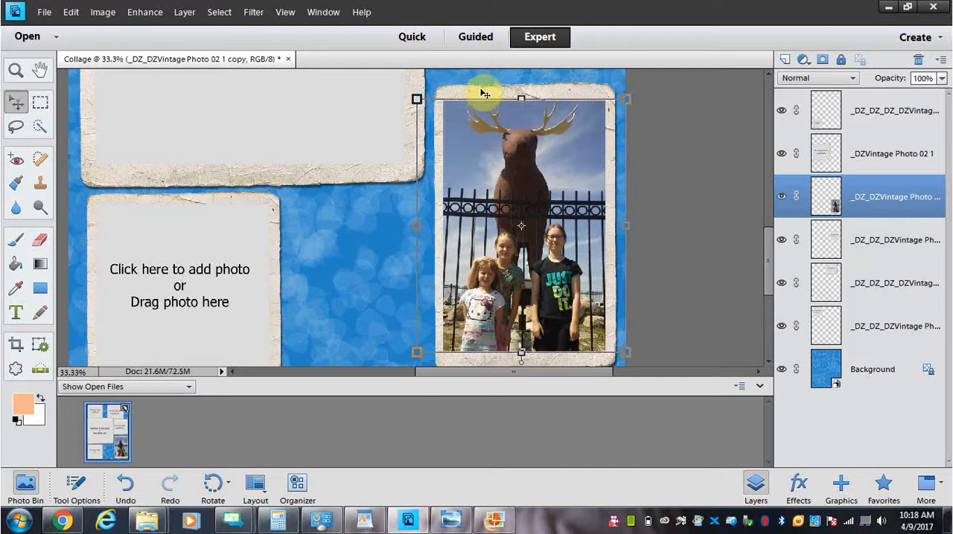
Step: Move the lower-right photo frame slightly up and right to the page's edge, and open and commit its photo adjustment
click(458, 156)
mouse_move(457, 156)
mouse_down()
mouse_move(466, 131)
mouse_move(454, 141)
mouse_move(457, 156)
mouse_move(463, 151)
mouse_up()
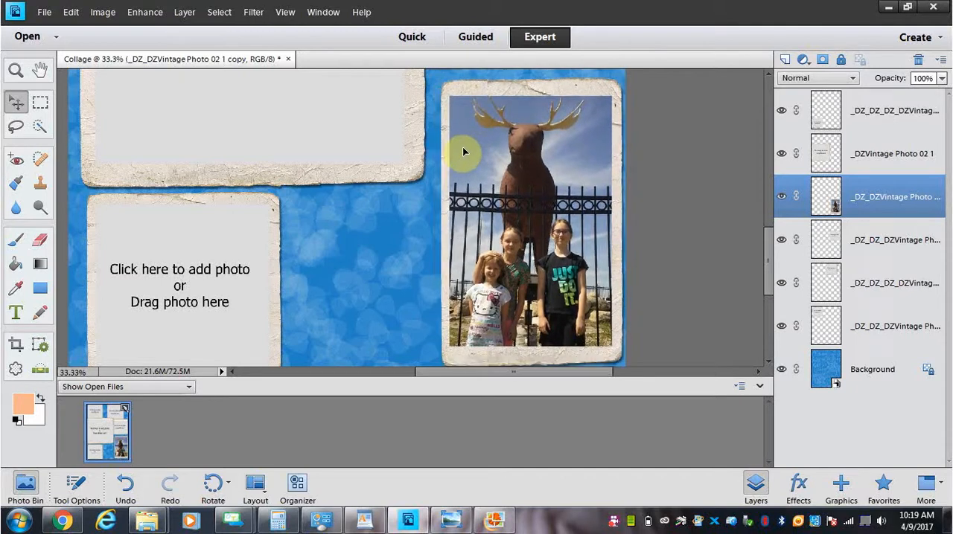
double_click(467, 166)
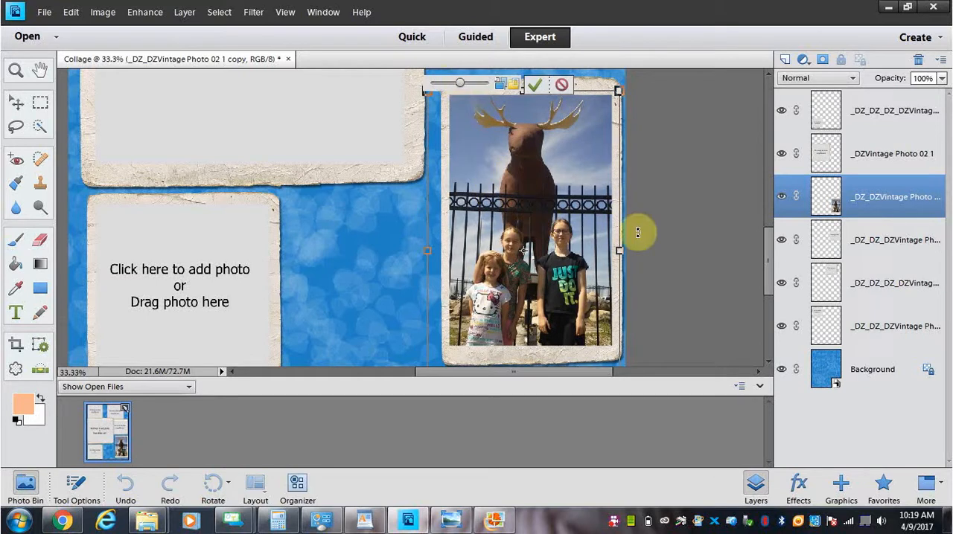
drag(768, 276, 773, 205)
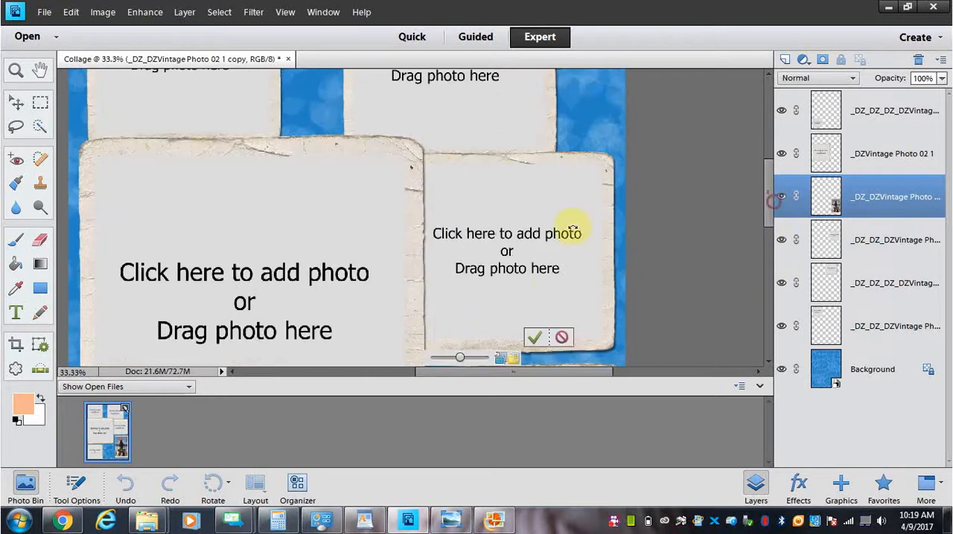
click(535, 337)
Step: Narrow the middle-right frame from its left side to clear the large frame, and move the upper frame up into the page's upper-right corner
click(540, 218)
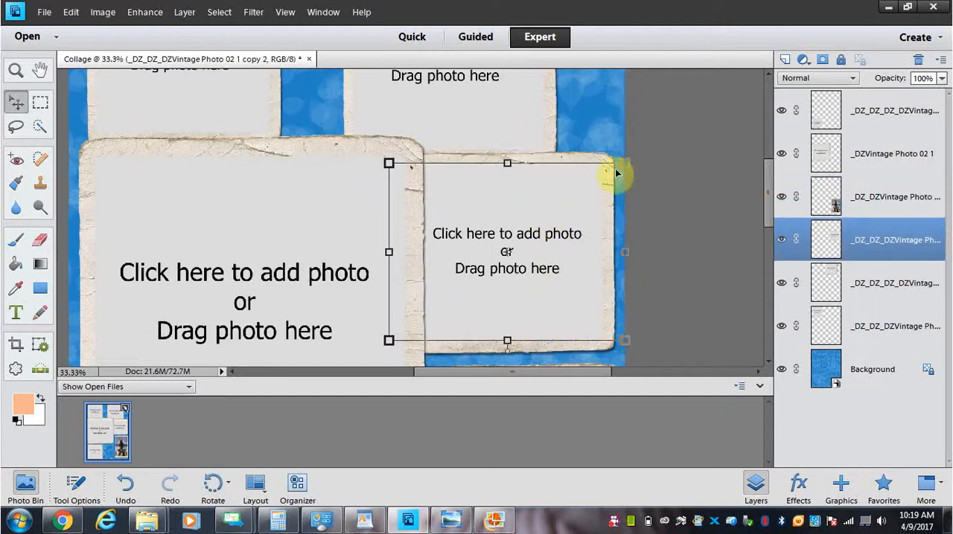
drag(389, 252, 429, 252)
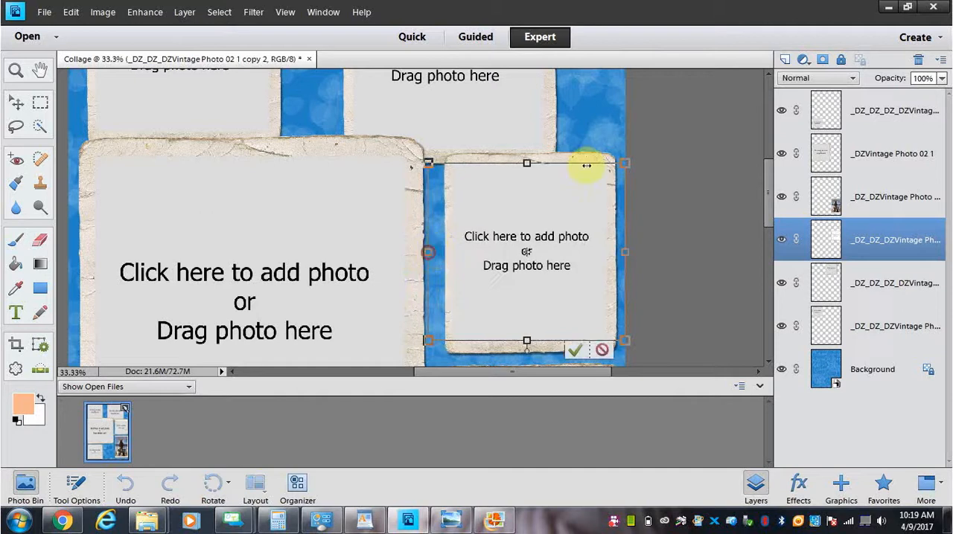
click(574, 348)
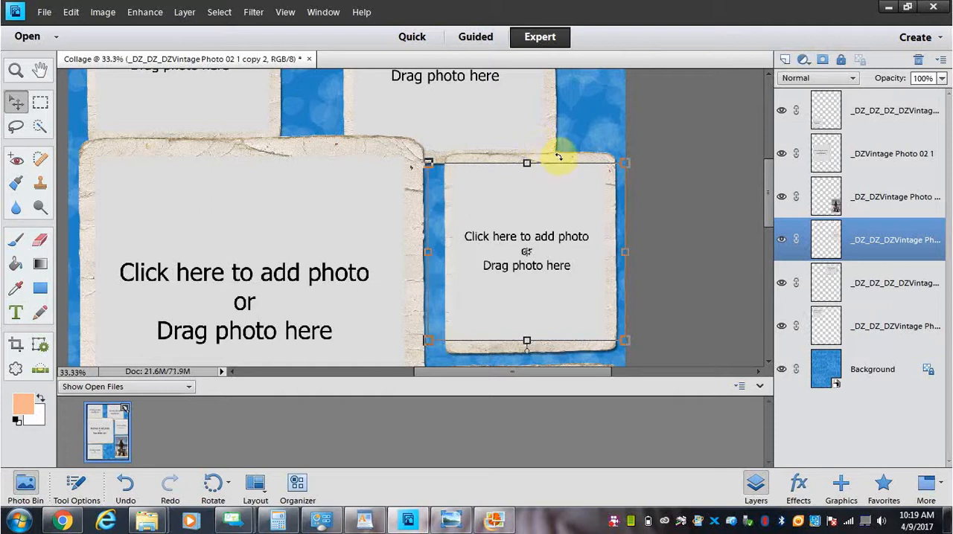
click(530, 130)
drag(527, 128, 583, 99)
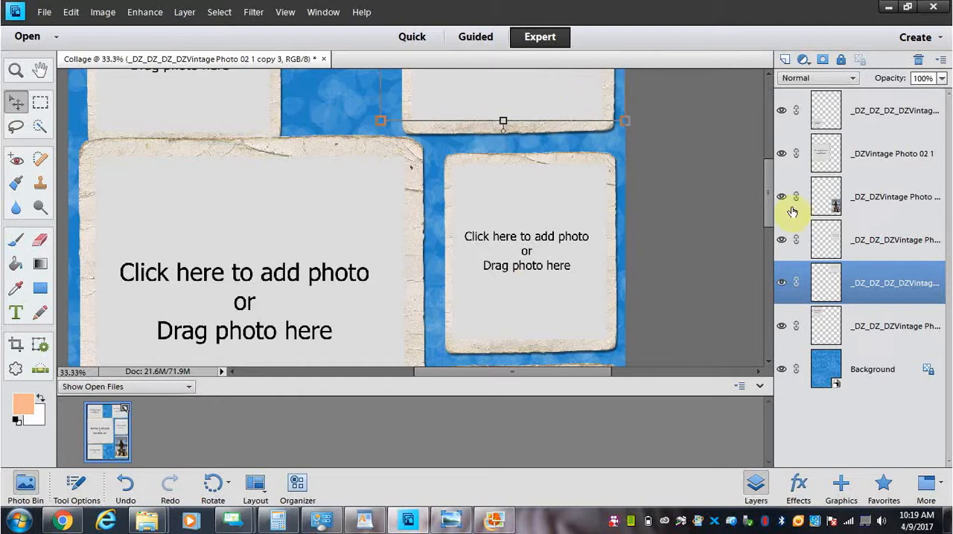
drag(769, 202, 767, 283)
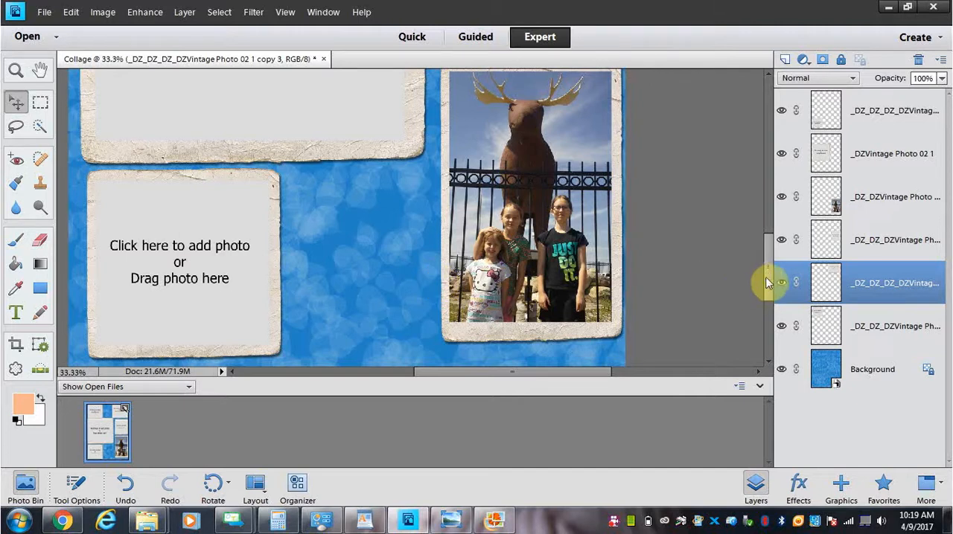
drag(771, 272, 770, 259)
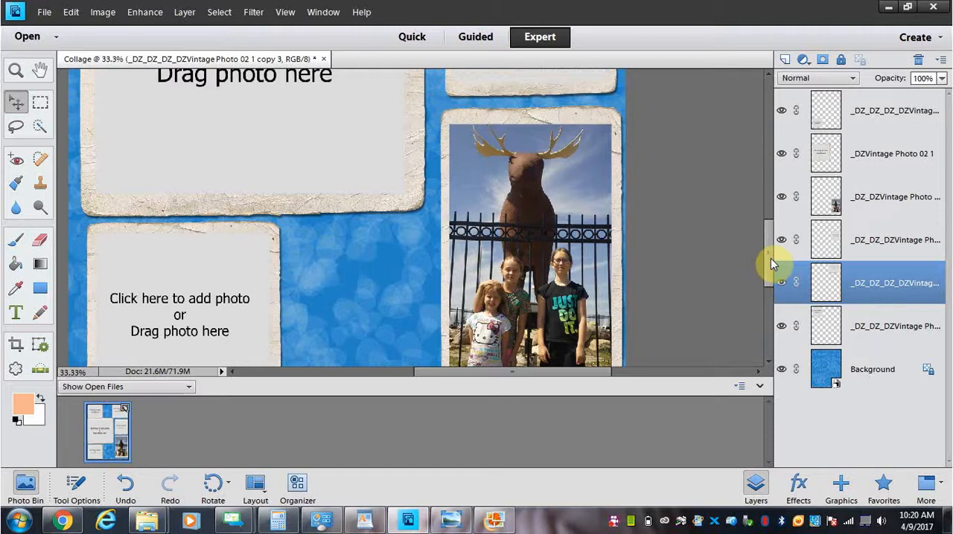
drag(771, 258, 774, 248)
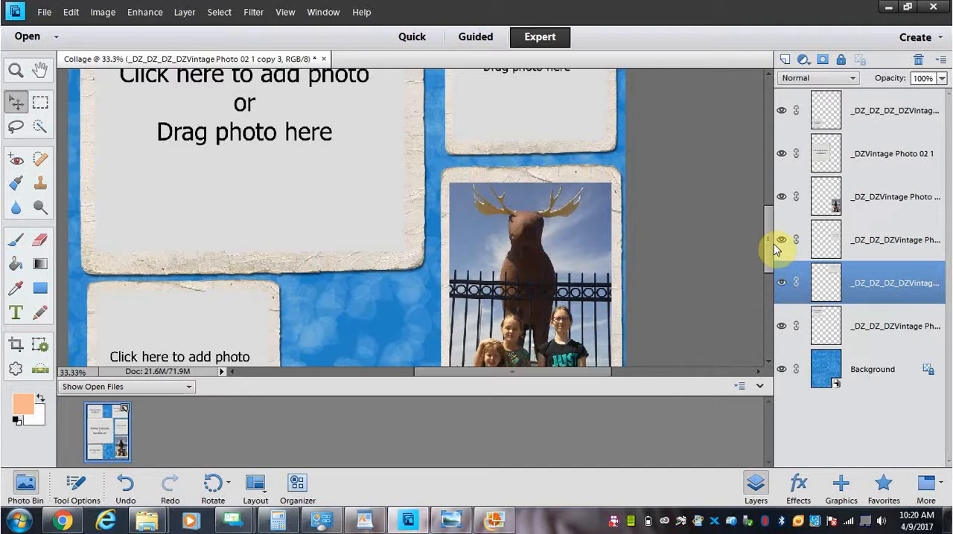
drag(774, 250, 770, 280)
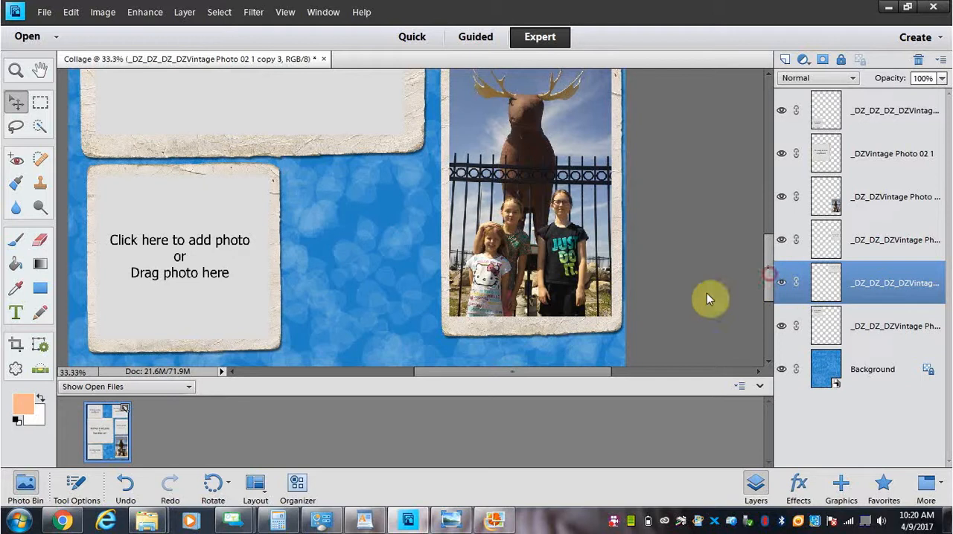
click(614, 525)
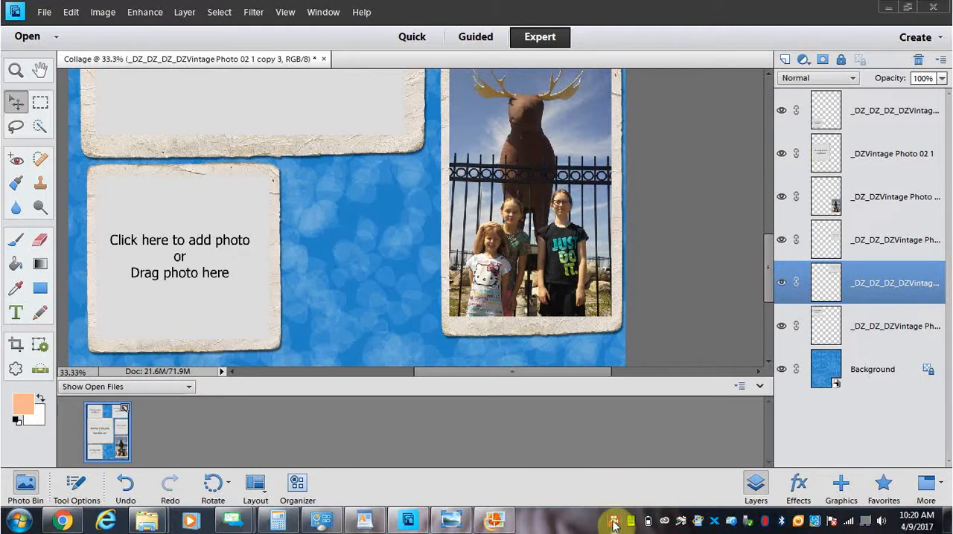